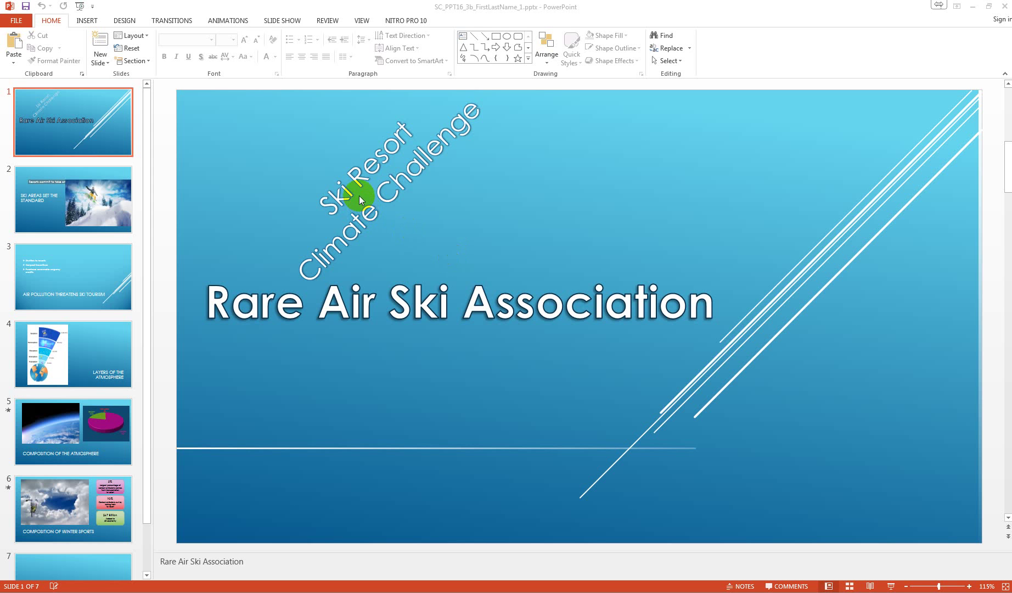
- Save a copy in the current folder, replacing FirstLastName in the file name with the author's name
left_click(12, 22)
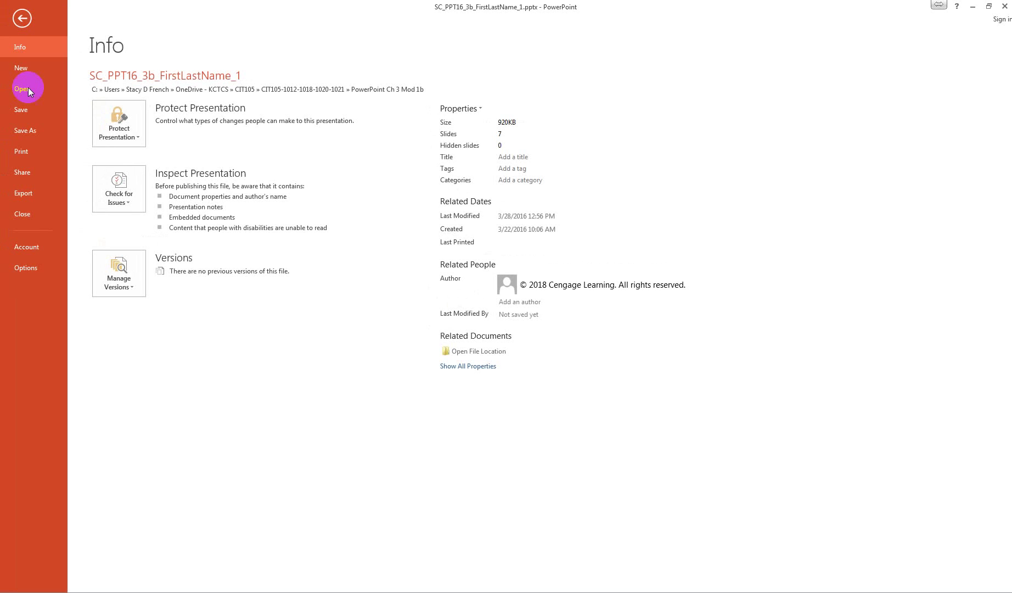
left_click(28, 130)
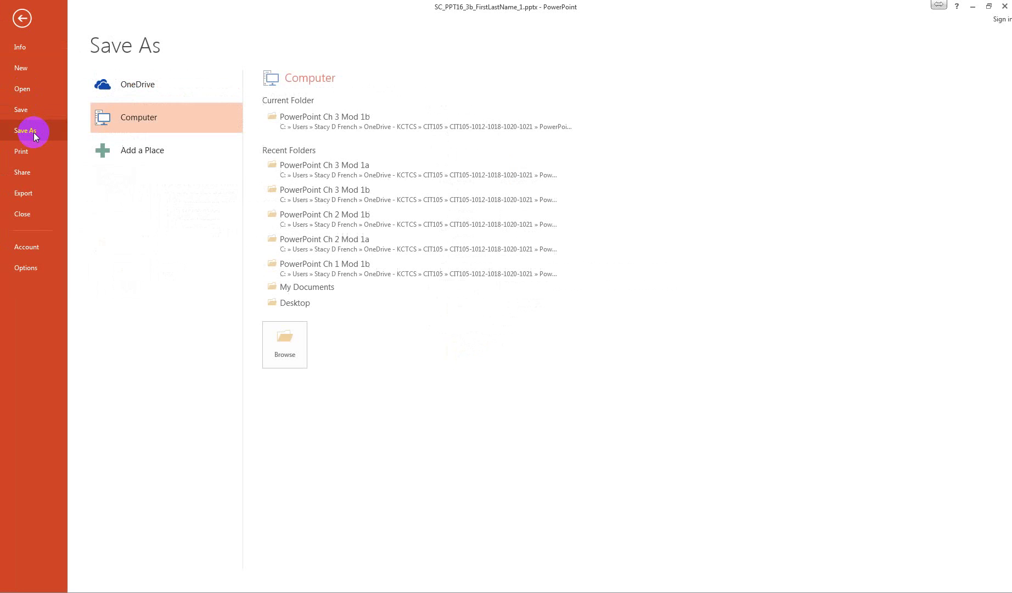
left_click(420, 127)
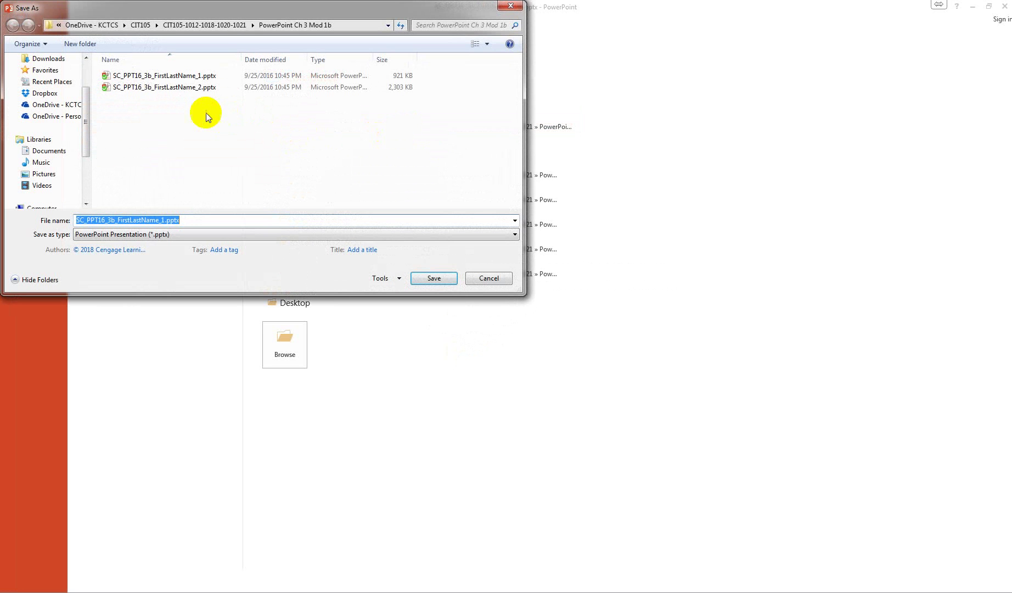
left_click(131, 222)
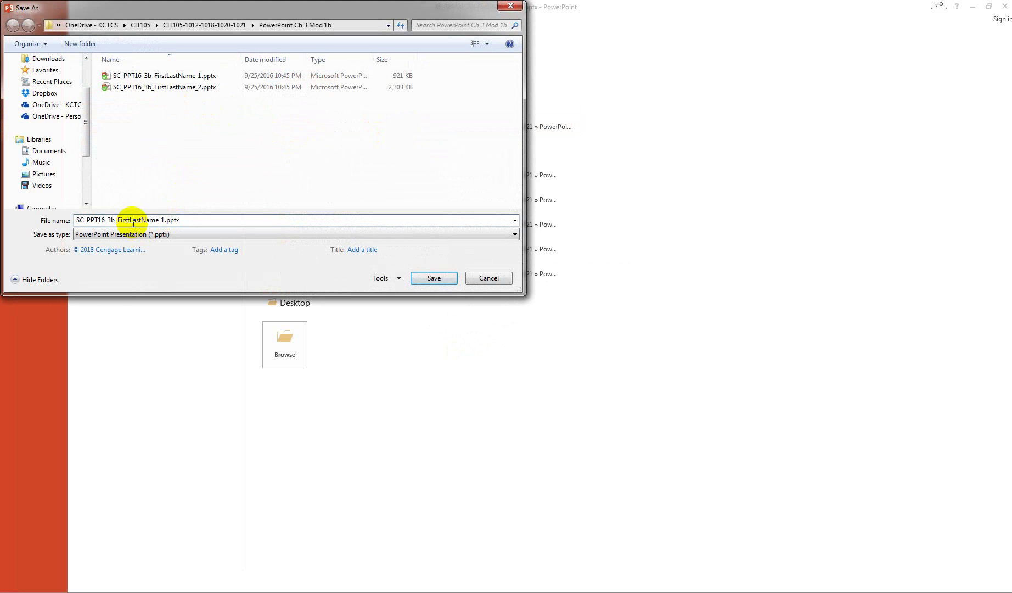
left_click_drag(117, 221, 158, 231)
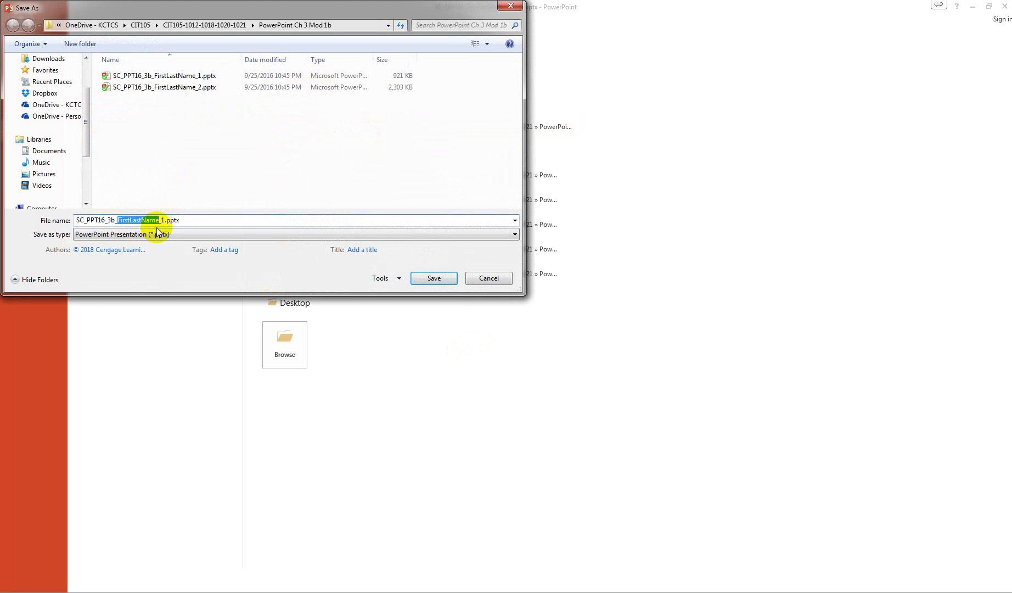
type("StacyF")
type("rench")
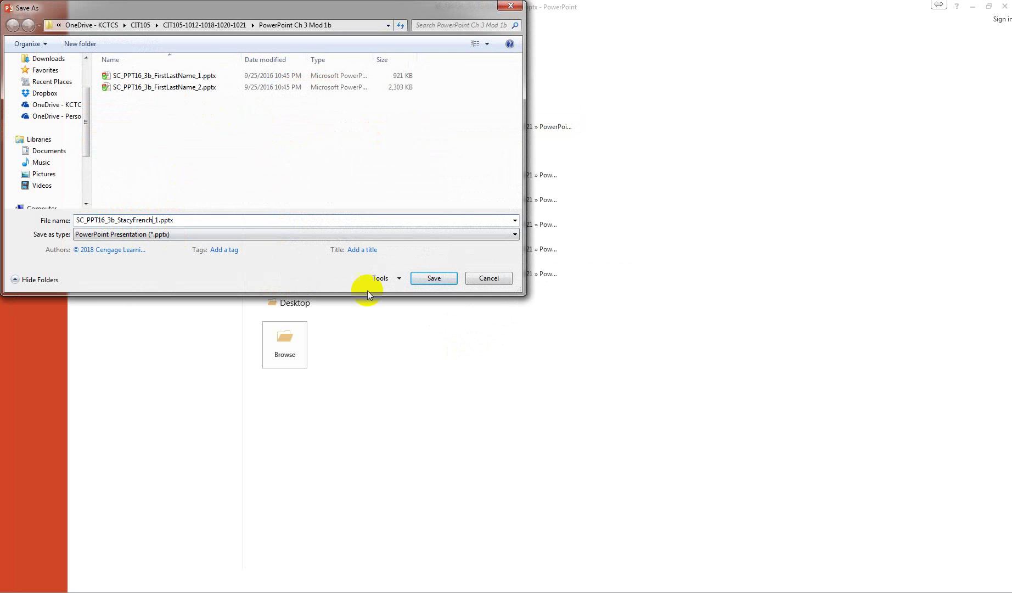
left_click(443, 281)
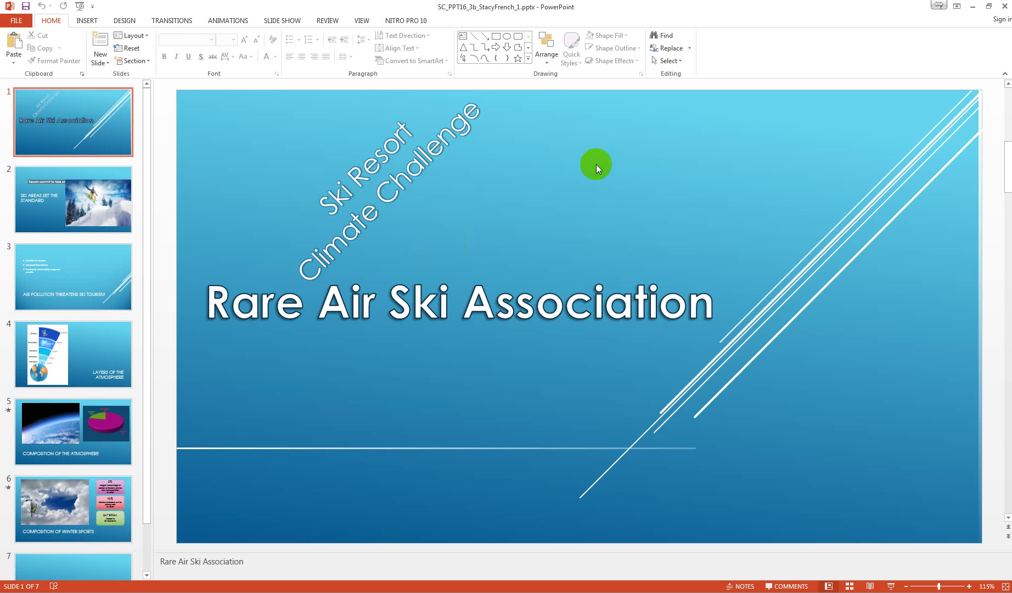
- Pick Blue from the Variants Colors gallery to recolour the whole deck
left_click(124, 20)
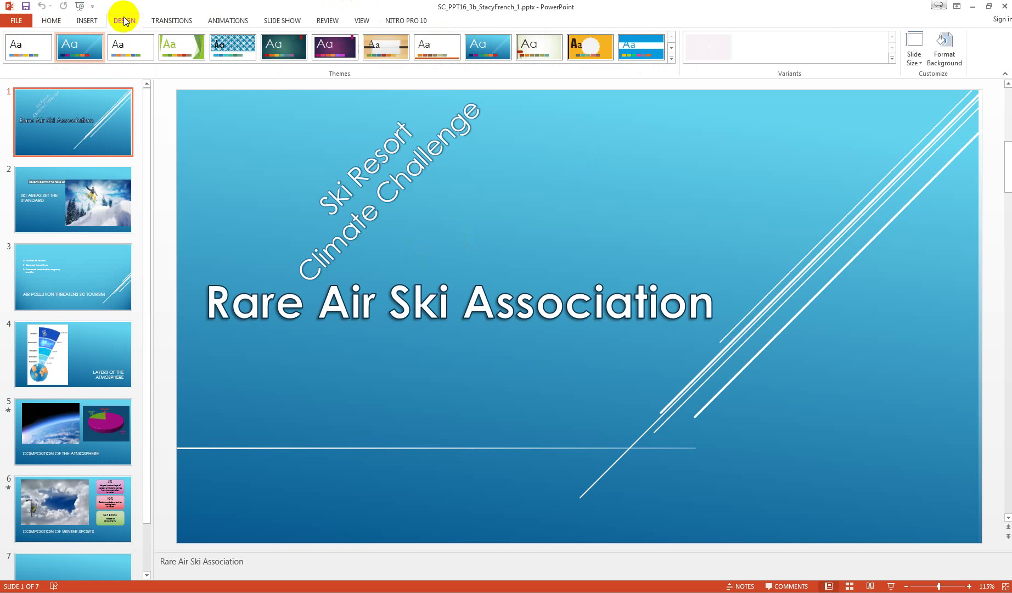
left_click(892, 58)
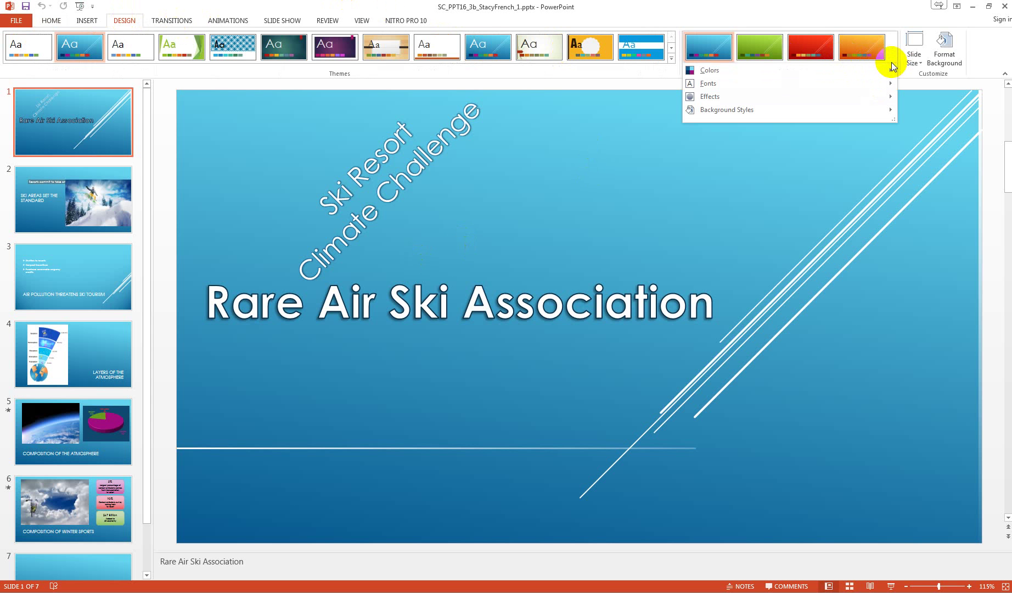
mouse_move(710, 70)
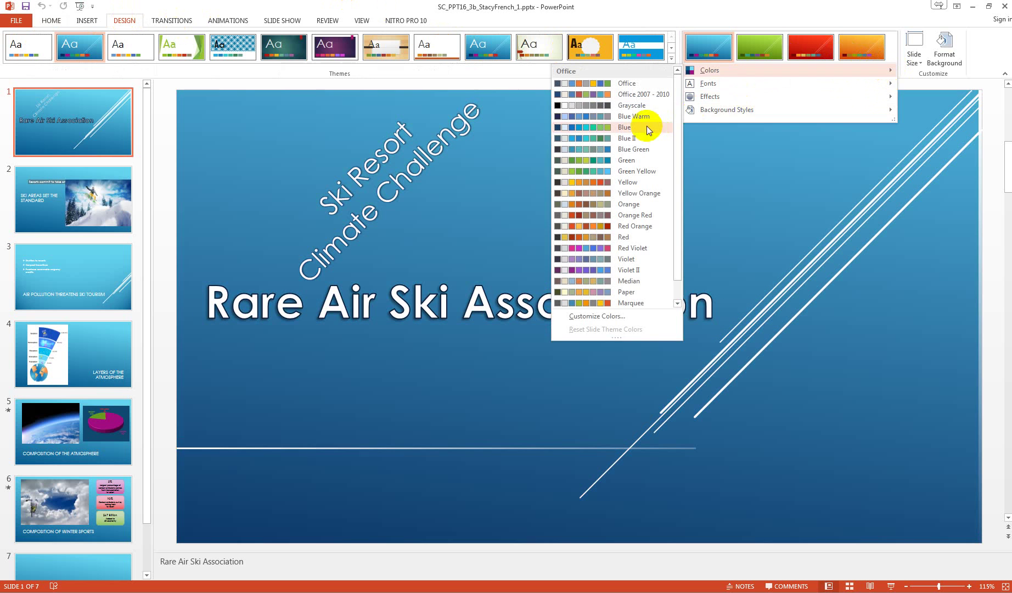
left_click(646, 129)
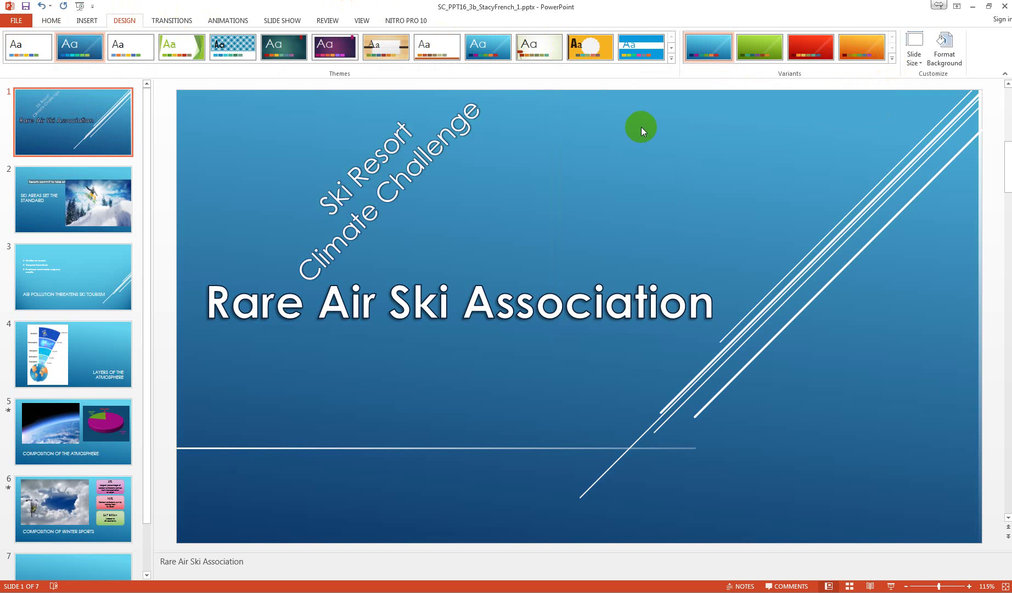
left_click(404, 277)
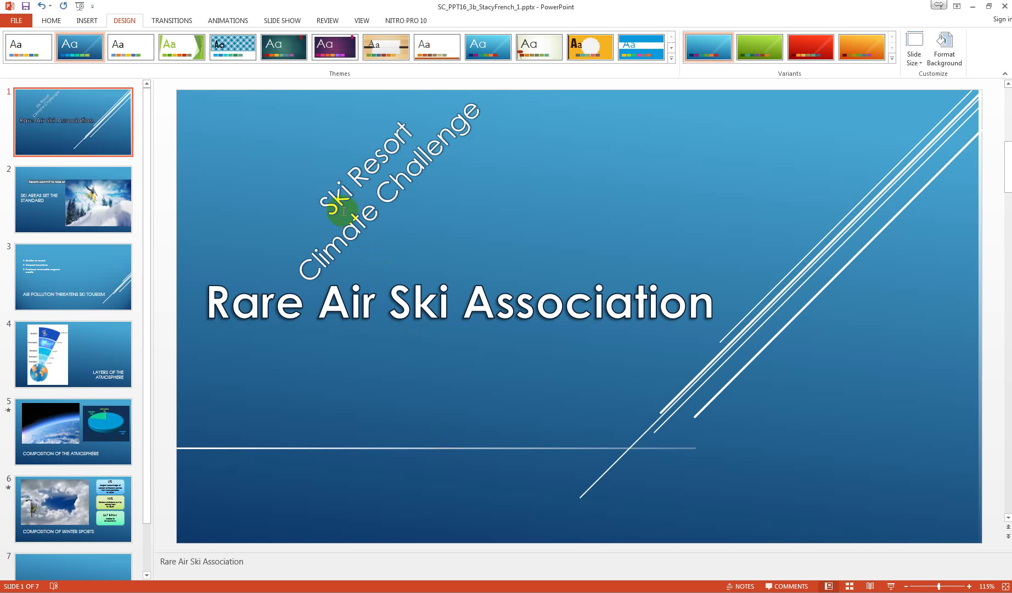
- Drag the Ski Resort Climate Challenge subtitle to the lower right, beside the diagonal lines
left_click(341, 190)
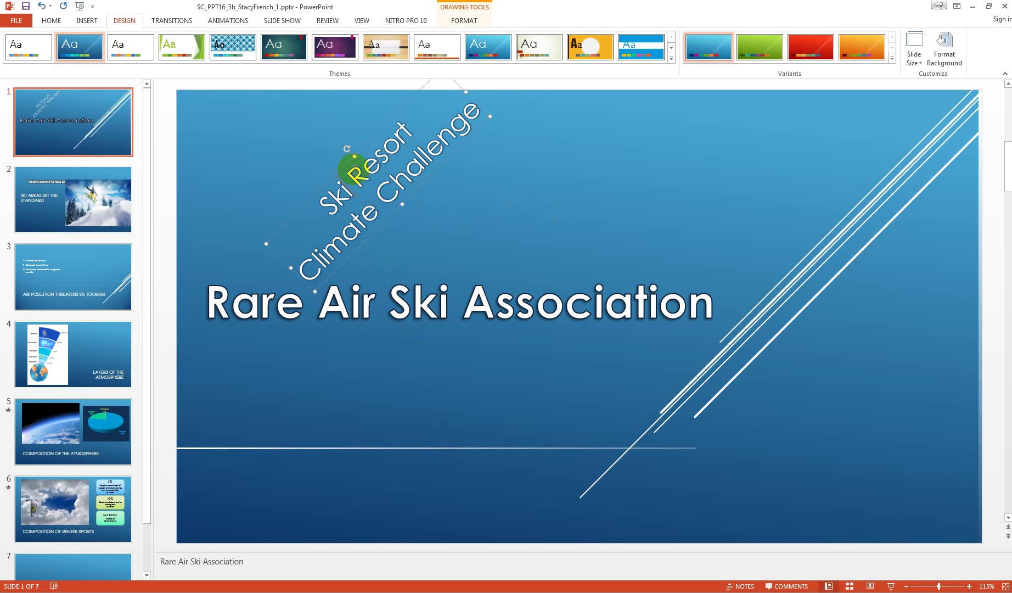
mouse_move(353, 170)
left_mouse_down()
mouse_move(413, 198)
mouse_move(778, 290)
mouse_move(776, 273)
left_mouse_up()
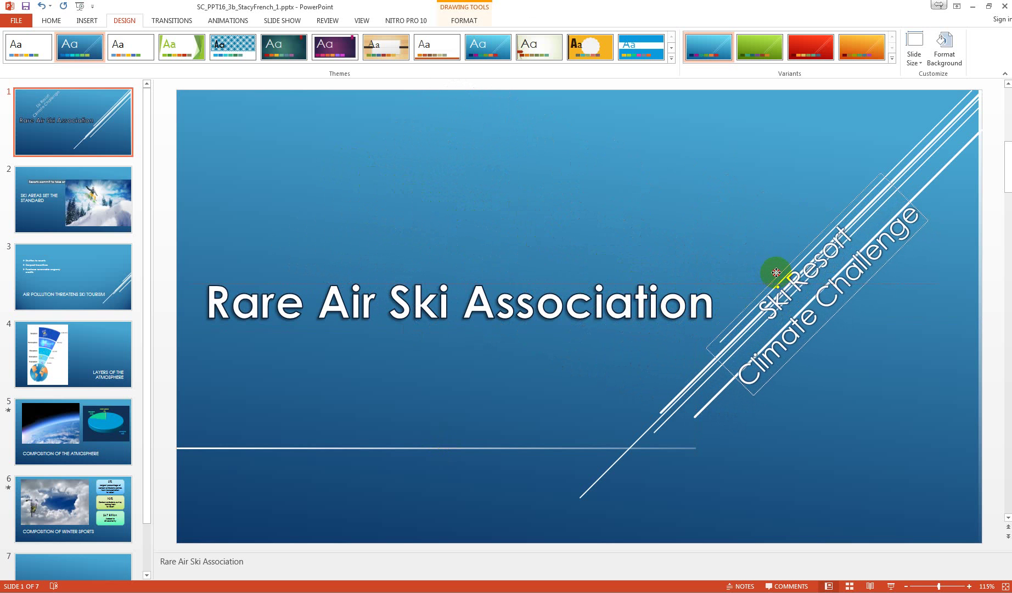
mouse_move(776, 273)
left_mouse_down()
mouse_move(790, 271)
mouse_move(790, 306)
mouse_move(782, 301)
mouse_move(798, 307)
left_mouse_up()
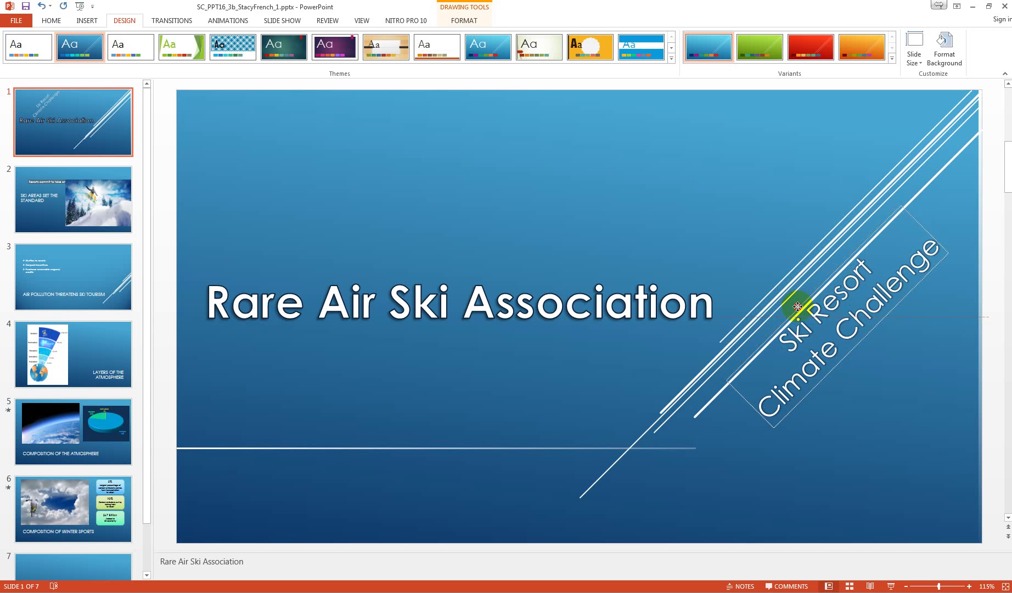
mouse_move(797, 306)
left_mouse_down()
mouse_move(822, 309)
mouse_move(806, 322)
left_mouse_up()
left_click(497, 220)
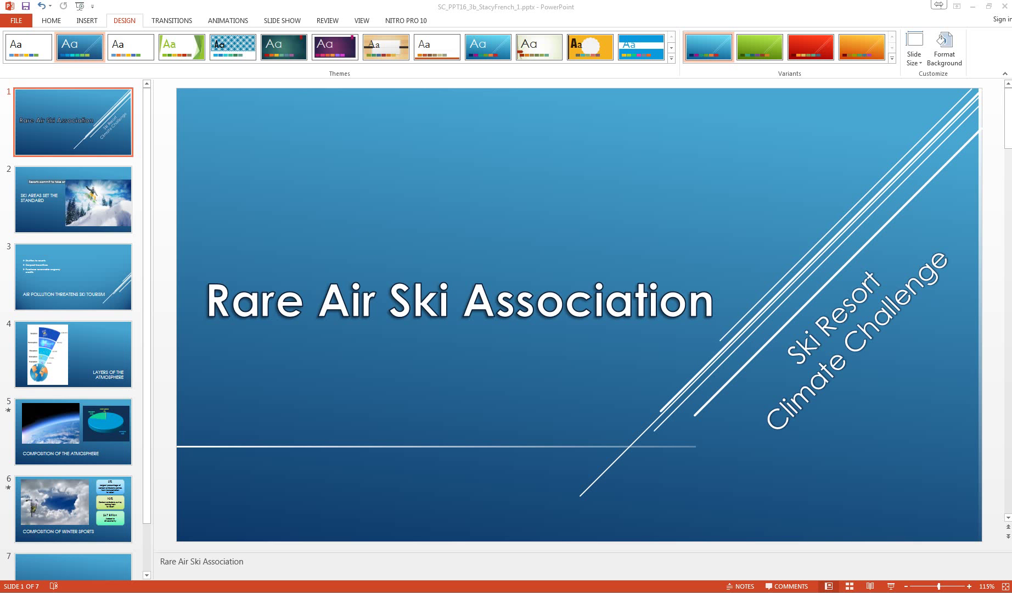
- Right-align the whole SKI AREAS SET THE STANDARD title box on slide 2
left_click(65, 205)
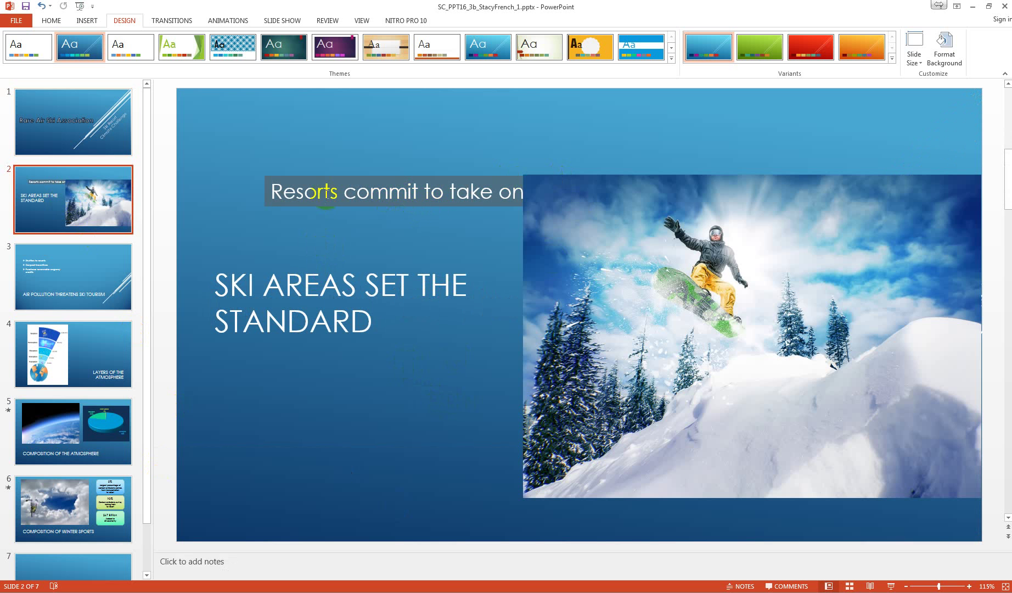
left_click(326, 179)
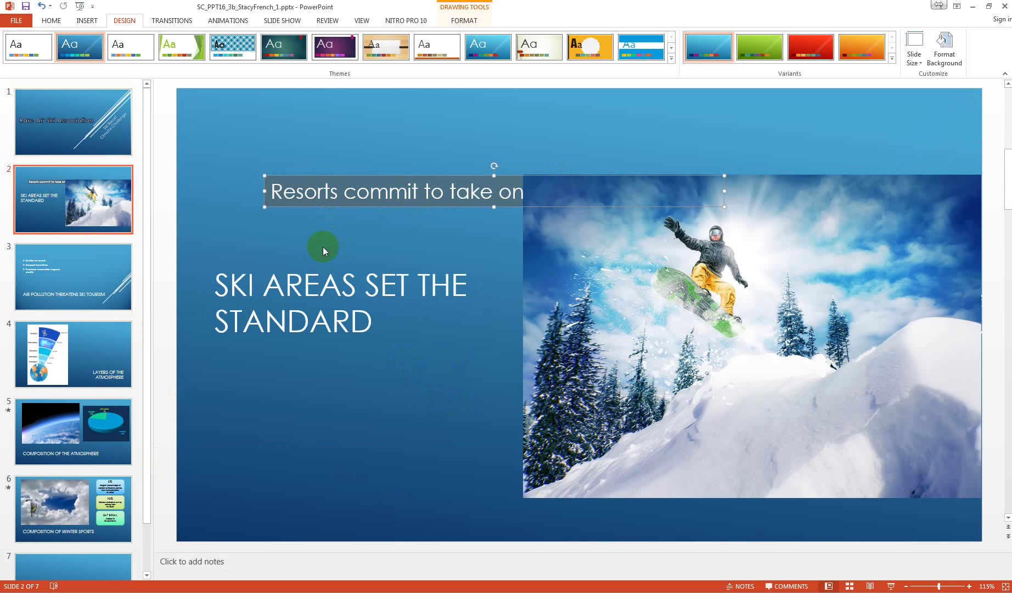
left_click(289, 287)
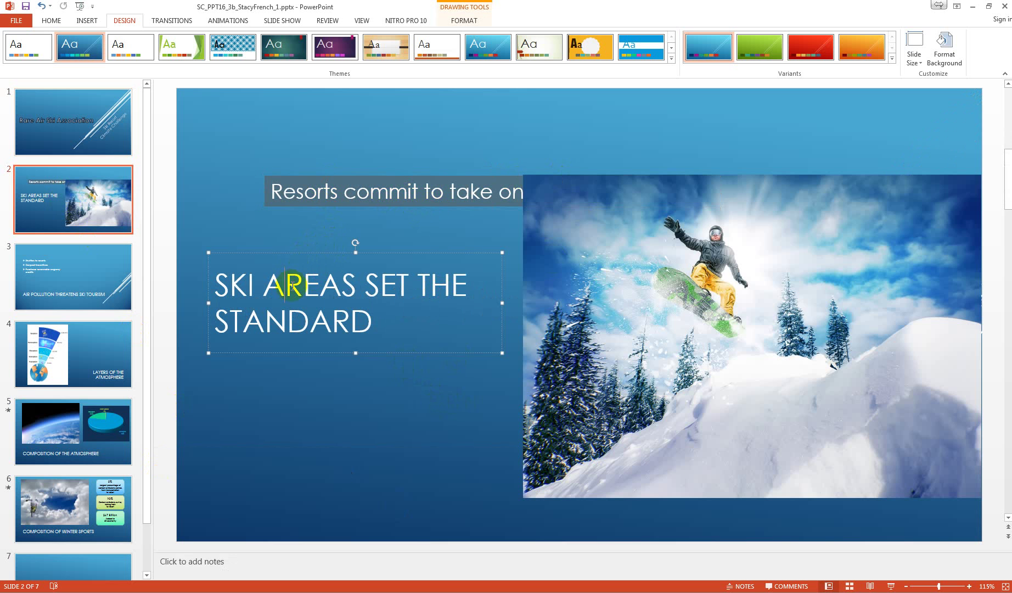
left_click(282, 253)
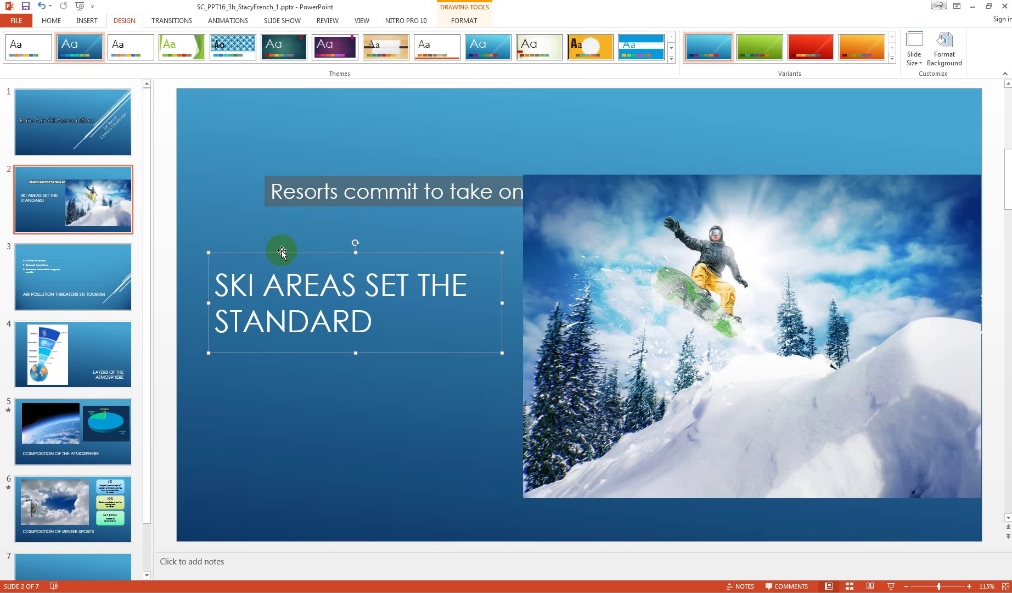
left_click(51, 20)
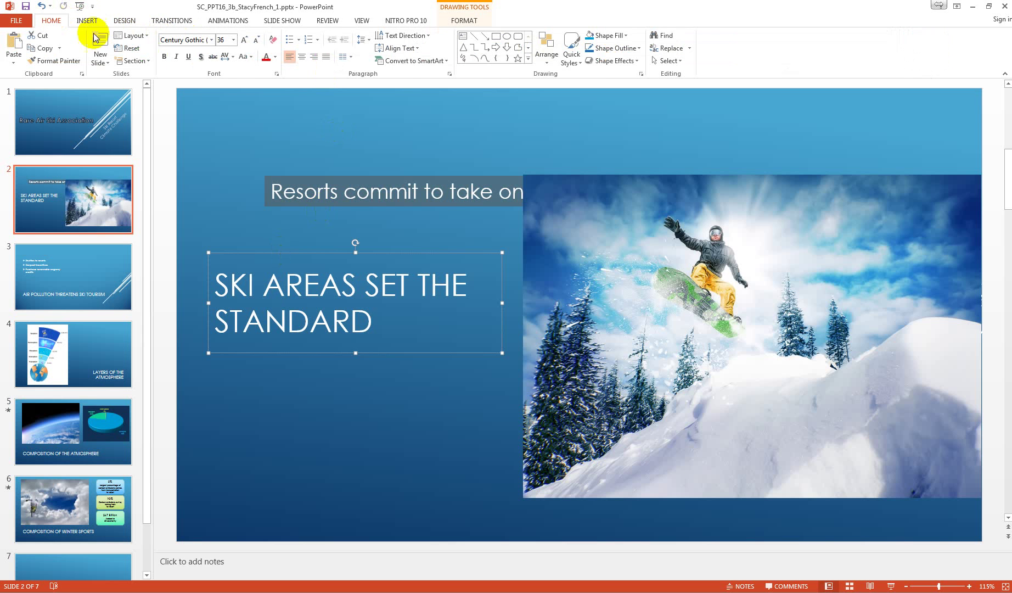
left_click(315, 56)
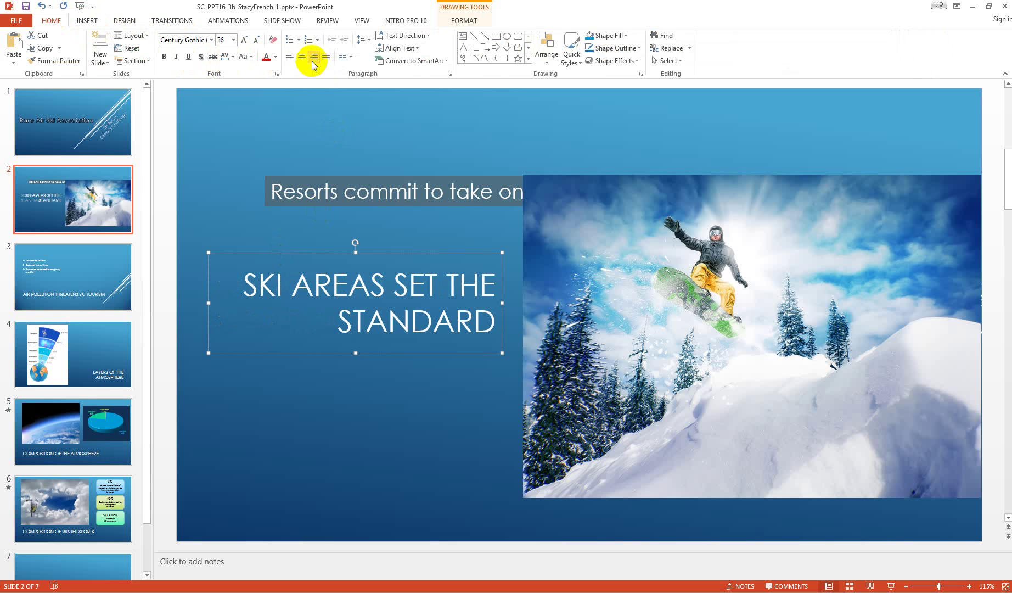
left_click(381, 413)
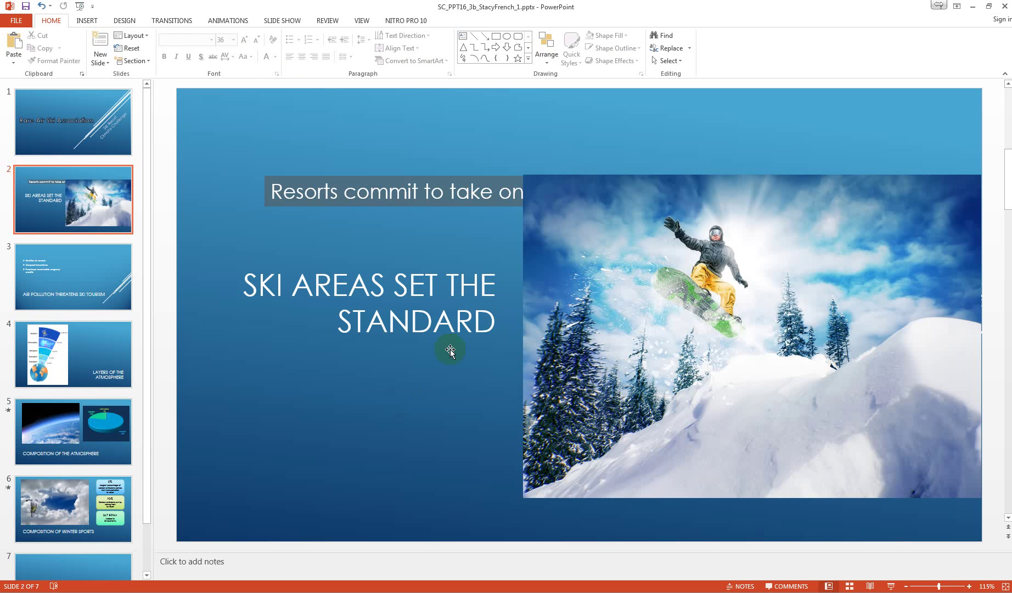
- Insert the 'support' audio file from the PowerPoint Ch 3 Mod 1b folder using Audio on My PC
left_click(102, 20)
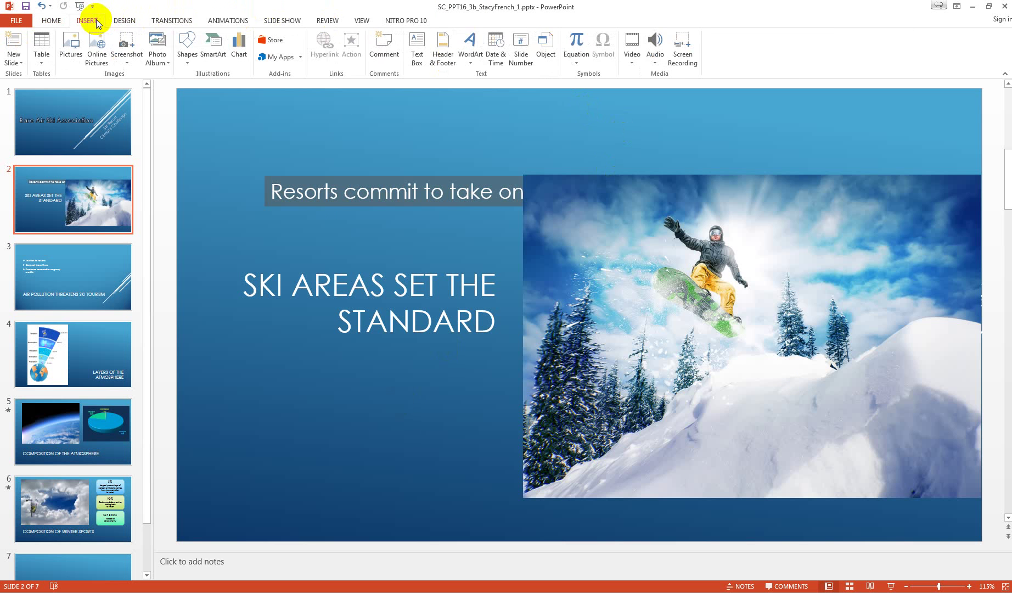
left_click(655, 62)
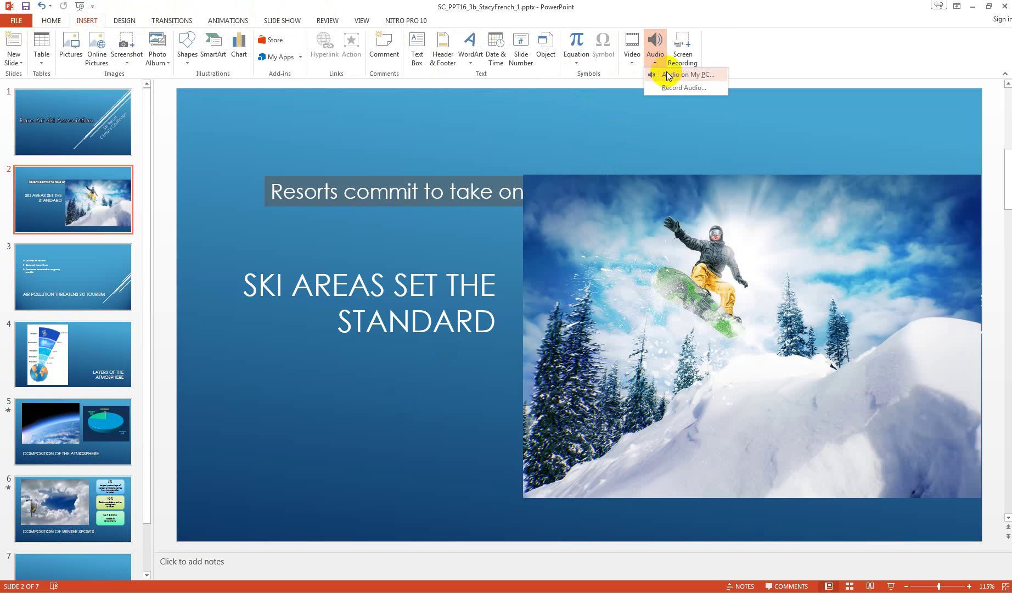
left_click(672, 70)
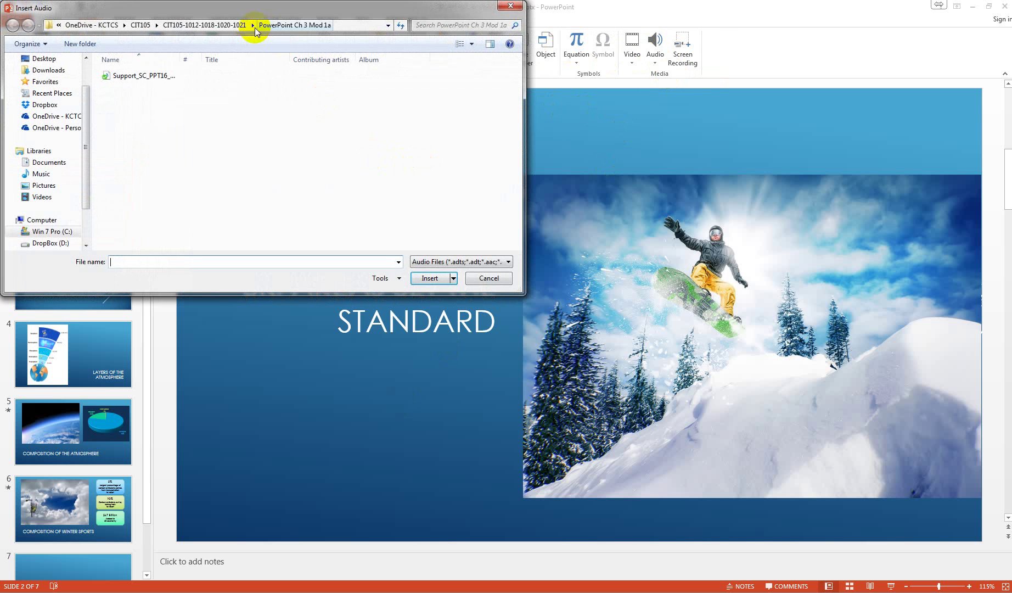
left_click(226, 25)
scroll(242, 110, "down", 3)
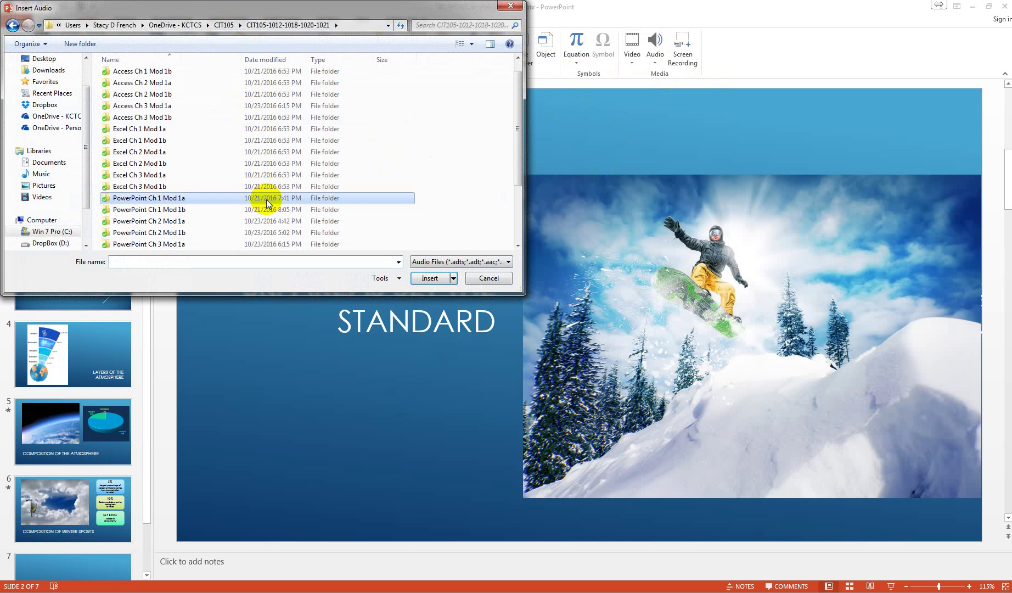
scroll(261, 202, "down", 3)
double_click(175, 184)
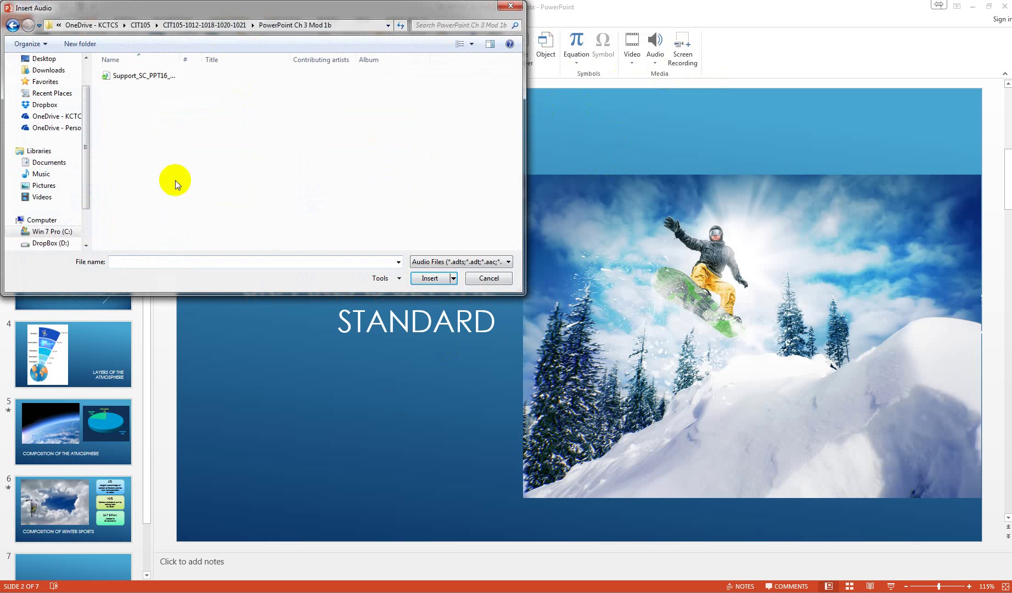
left_click(134, 76)
left_click(433, 279)
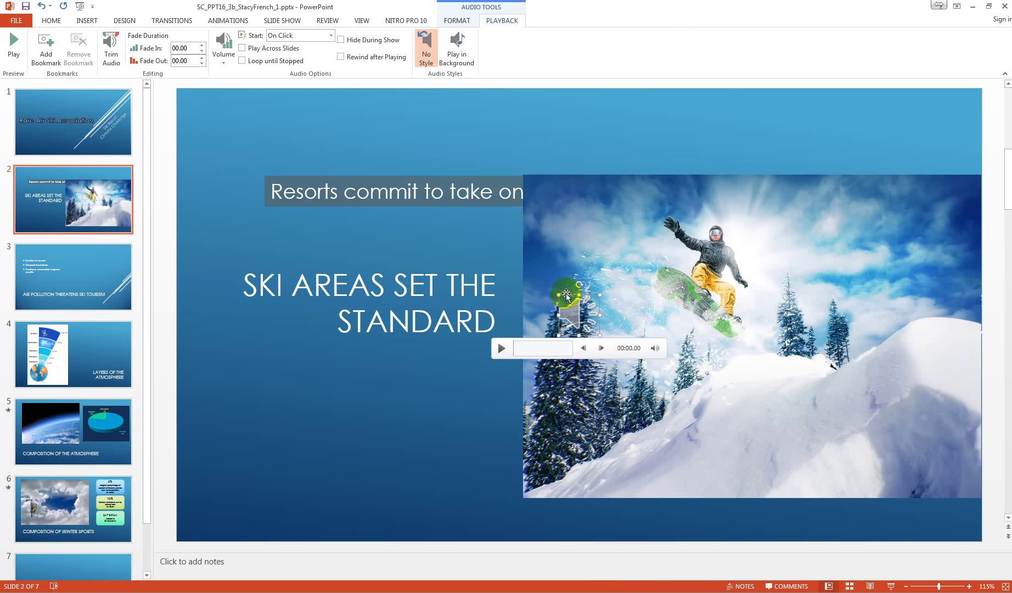
- Move the audio icon to the bottom-right corner, then set it to start automatically, rewind and hide during the show
left_click_drag(566, 295, 949, 499)
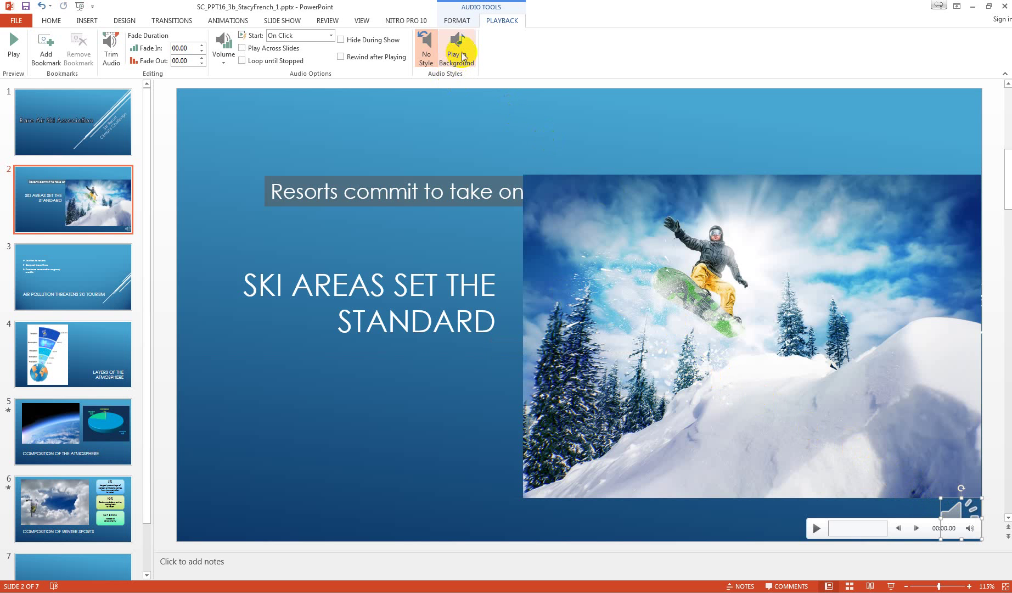
left_click(323, 40)
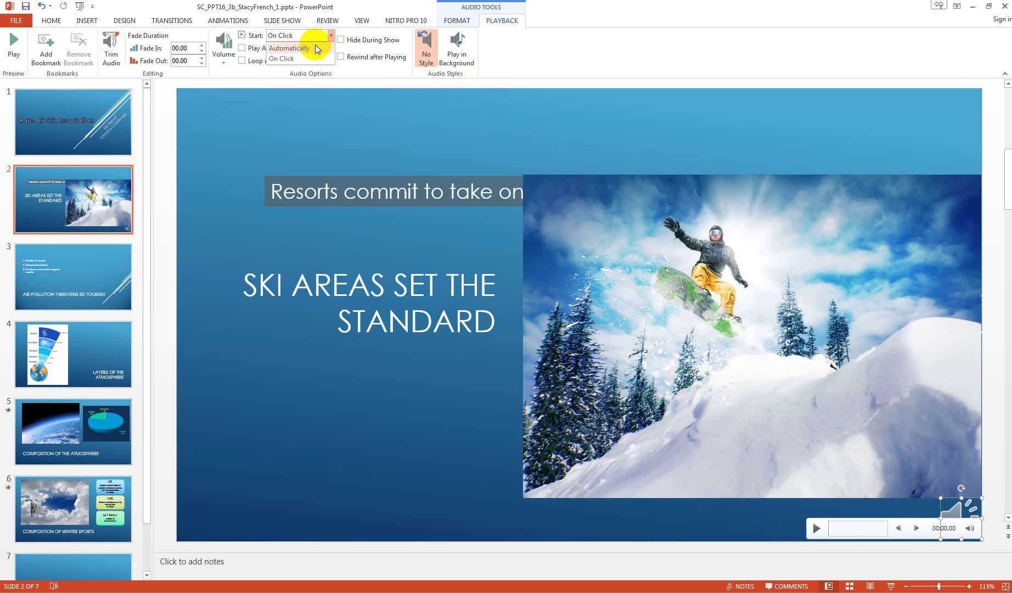
left_click(316, 50)
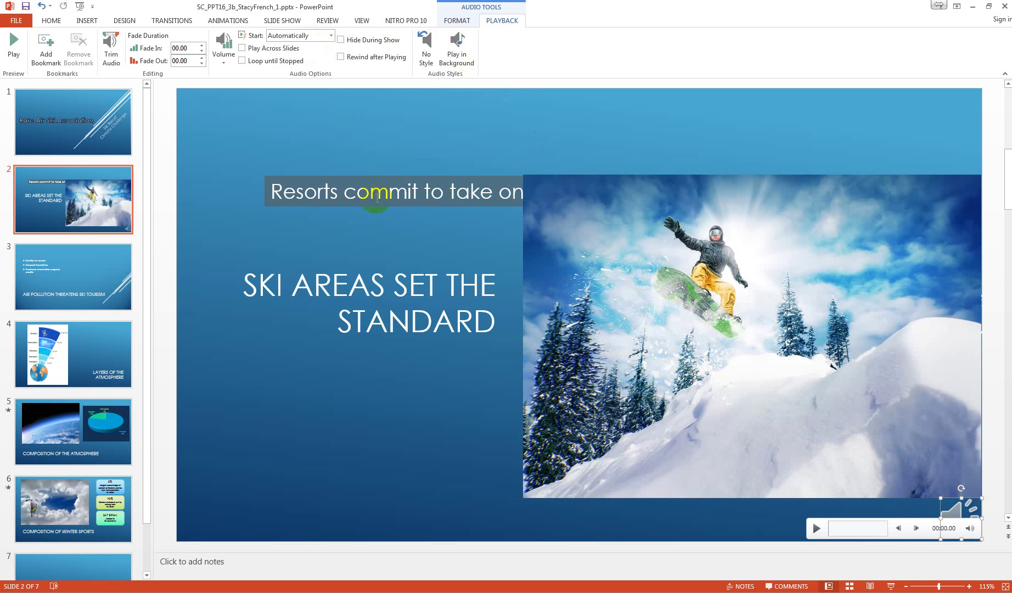
left_click(341, 59)
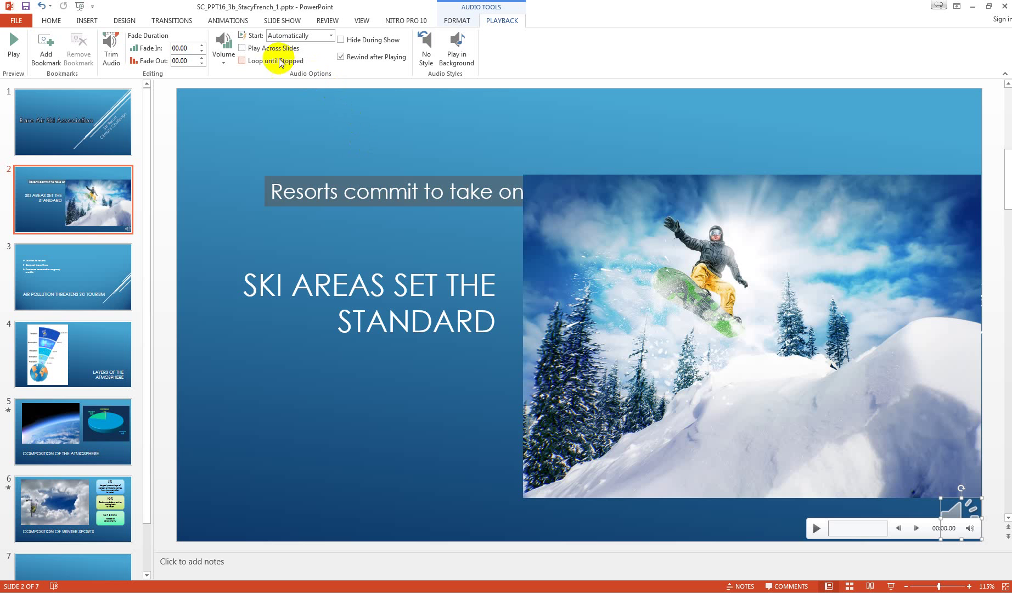
left_click(356, 43)
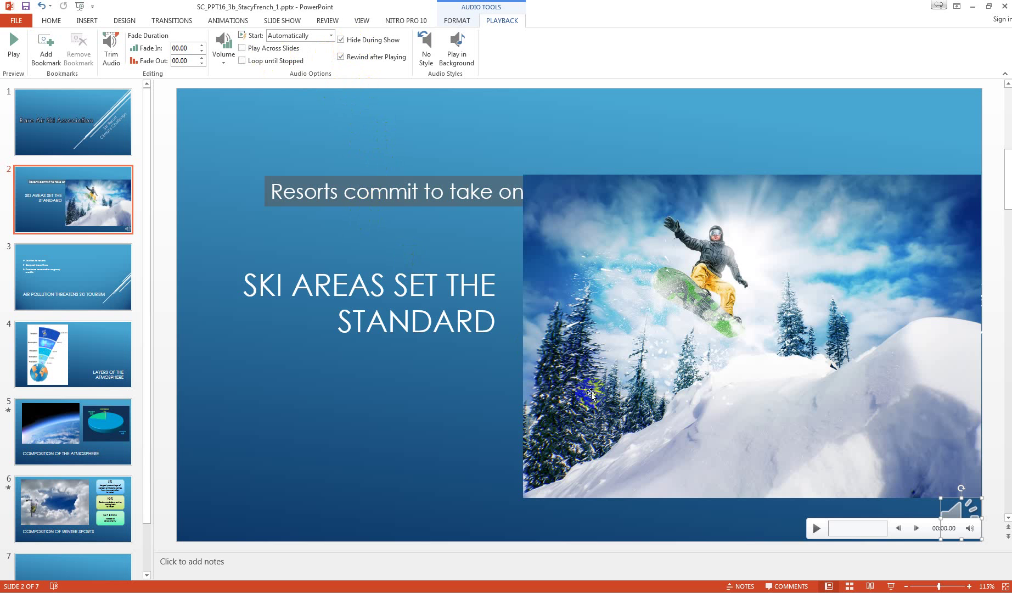
left_click(498, 381)
- Bring the Resorts commit caption to front, drag it onto the snowboarder photo, then open slide 3
left_click(433, 192)
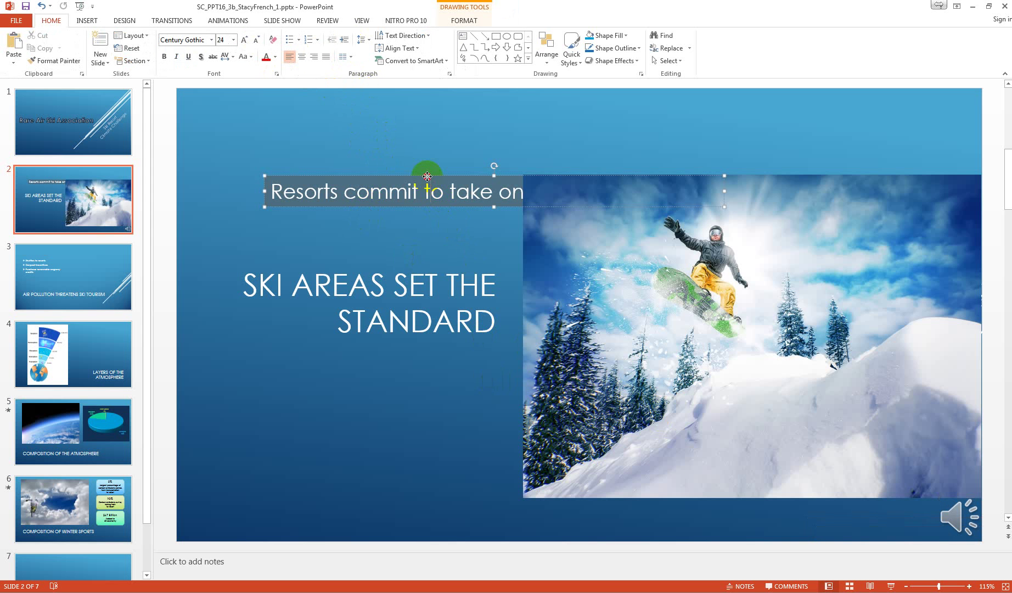
left_click(461, 176)
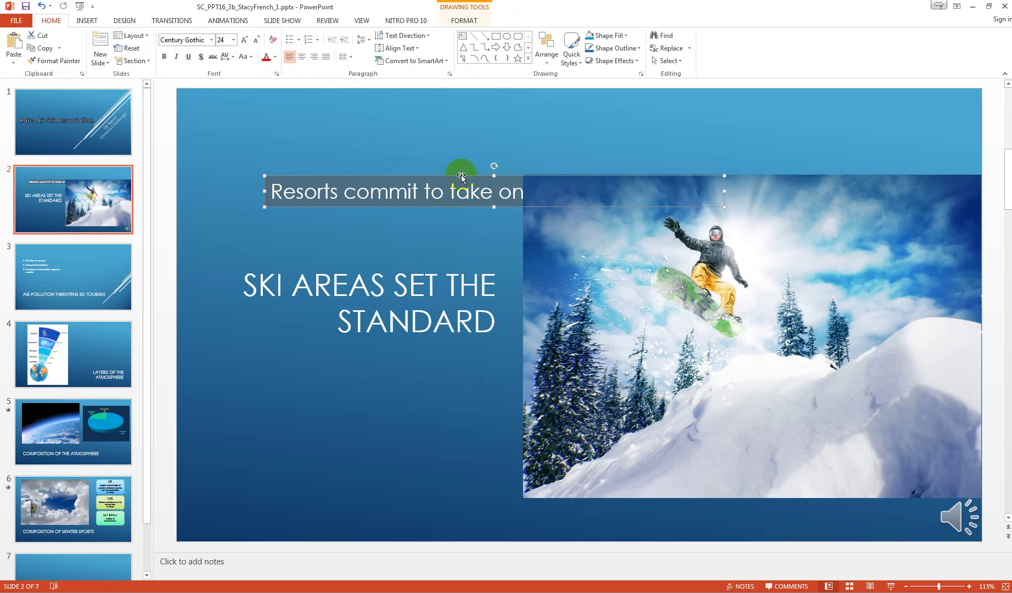
right_click(414, 180)
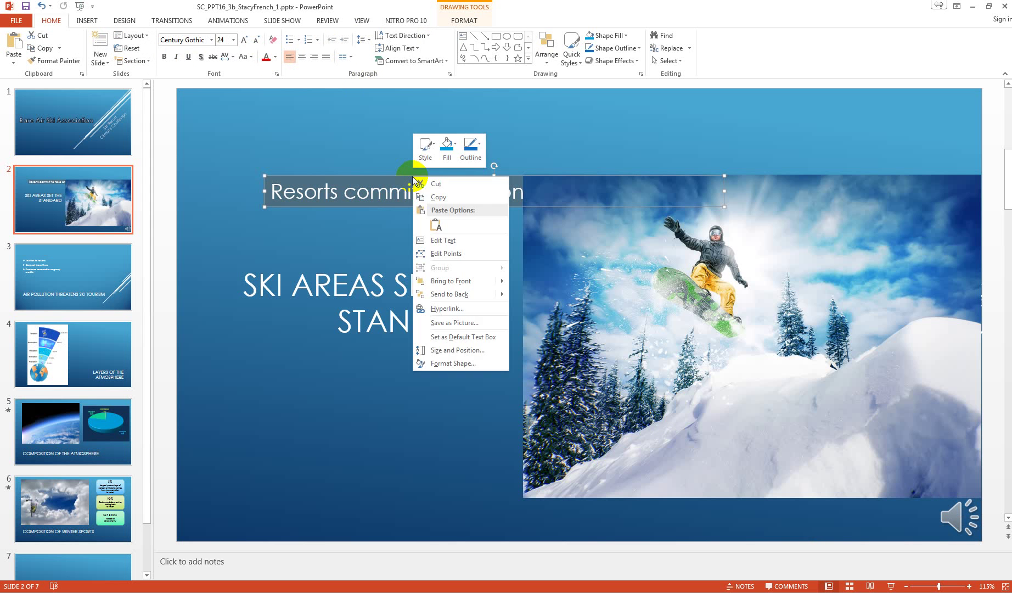
mouse_move(451, 281)
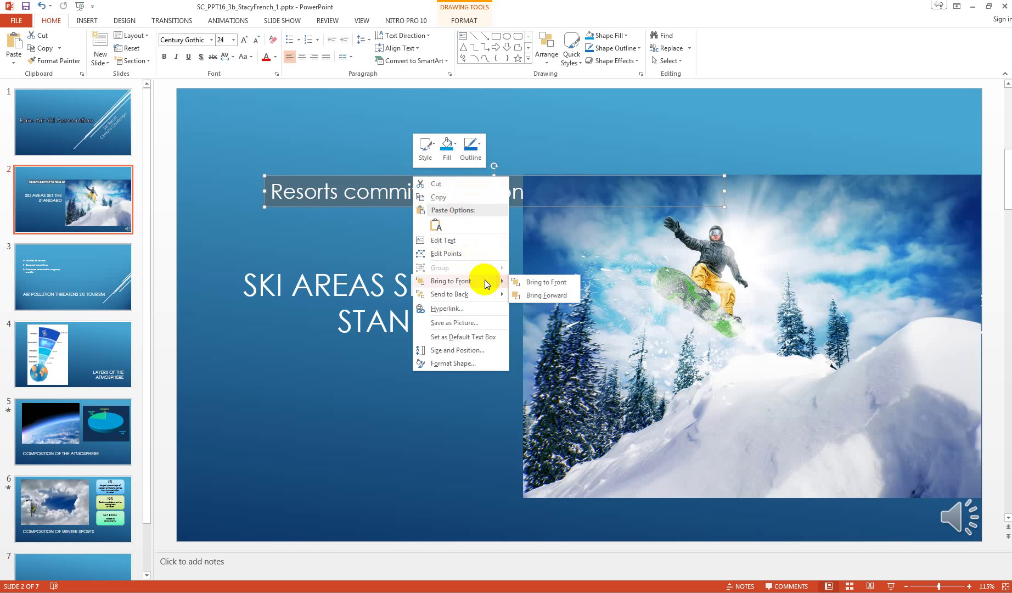
left_click(545, 285)
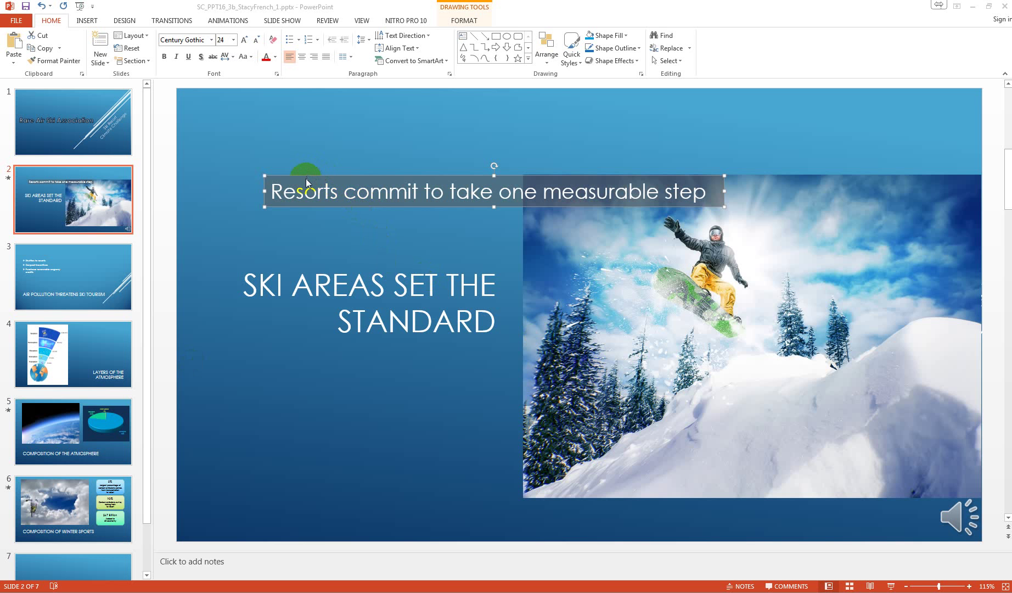
left_click_drag(304, 176, 561, 328)
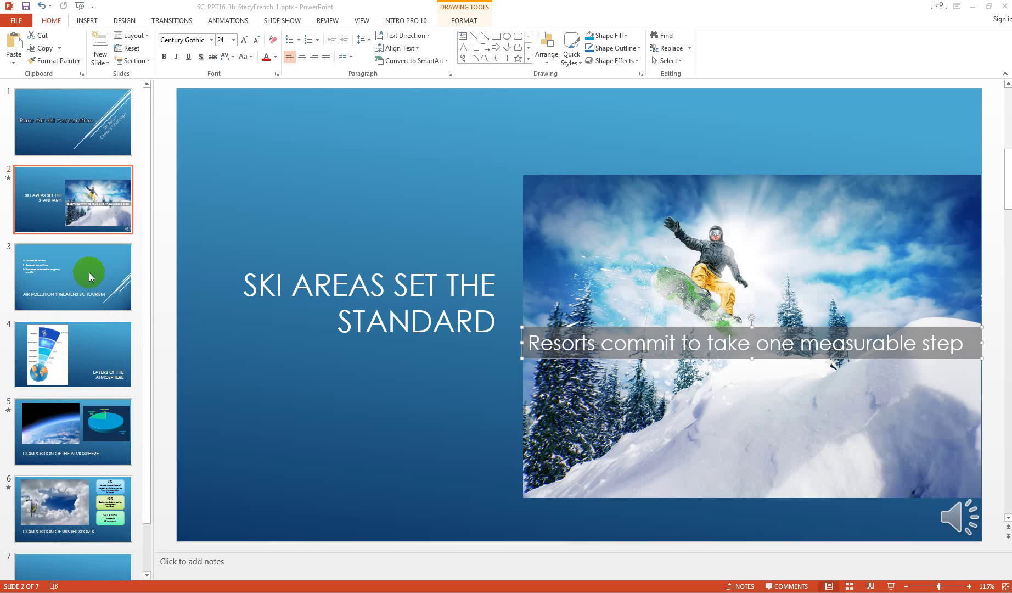
left_click(72, 273)
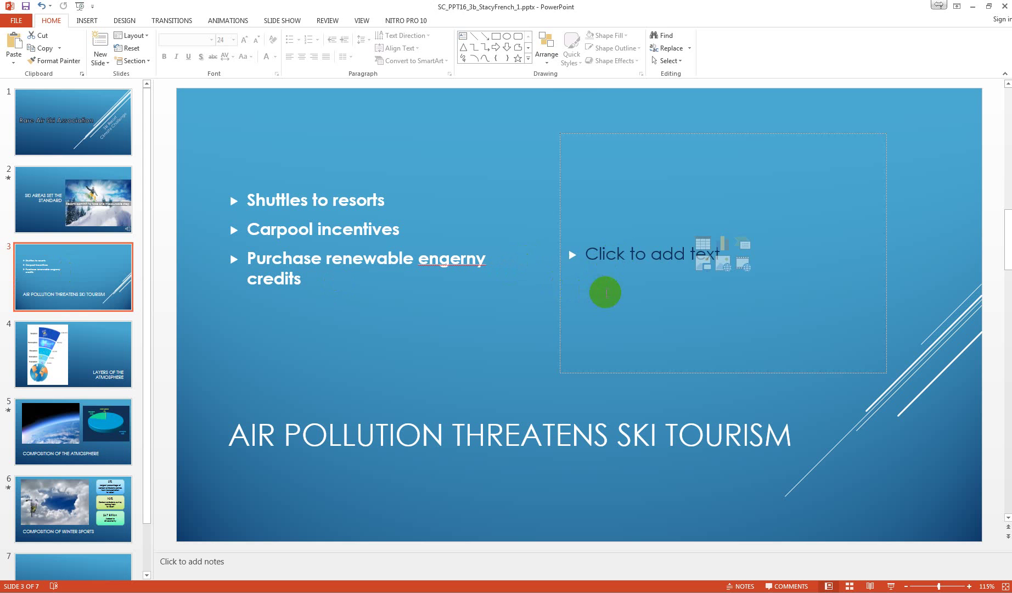
- Delete slide 3's empty right content placeholder
left_click(606, 290)
left_click(562, 288)
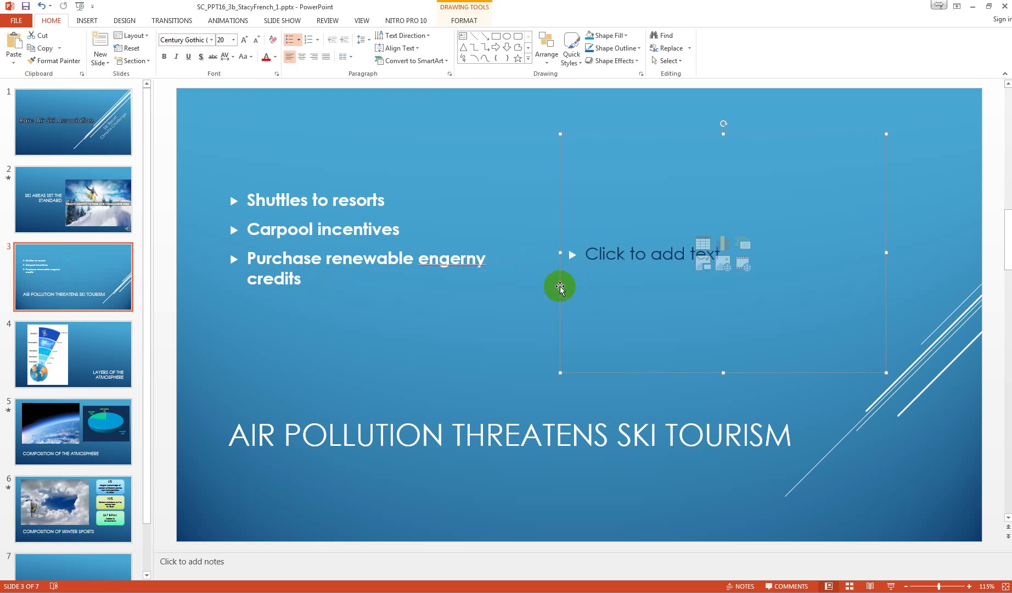
key("Delete")
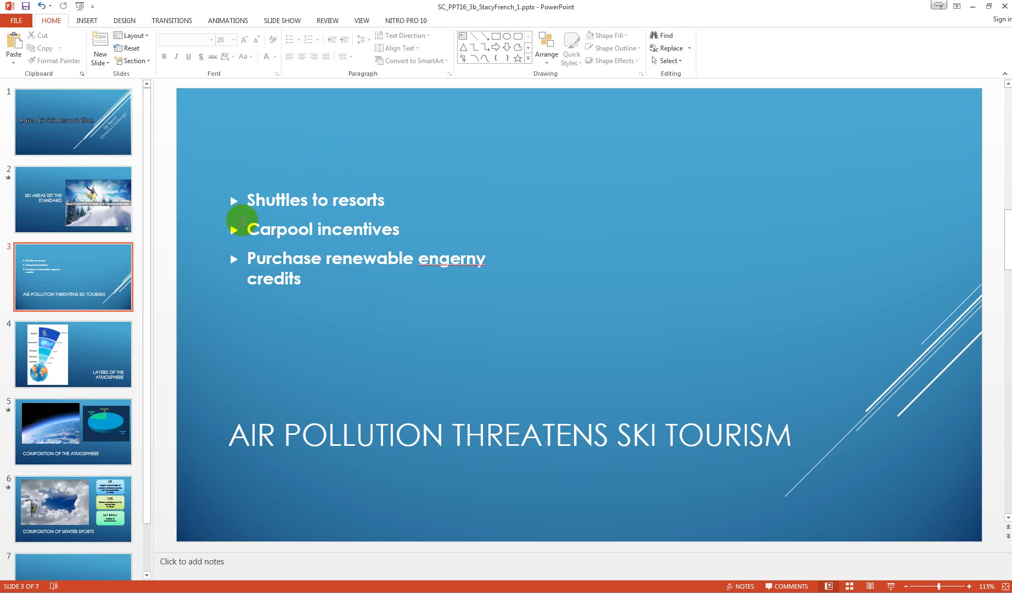
- Animate the bullet list with Random Bars, then open slide 4, Layers of the Atmosphere
left_click(281, 209)
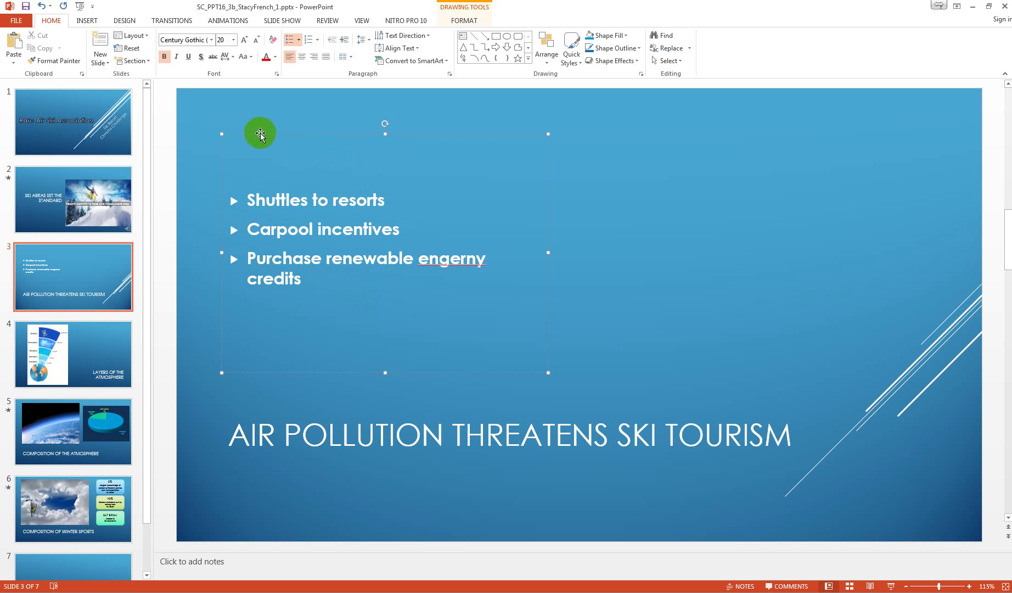
left_click(237, 18)
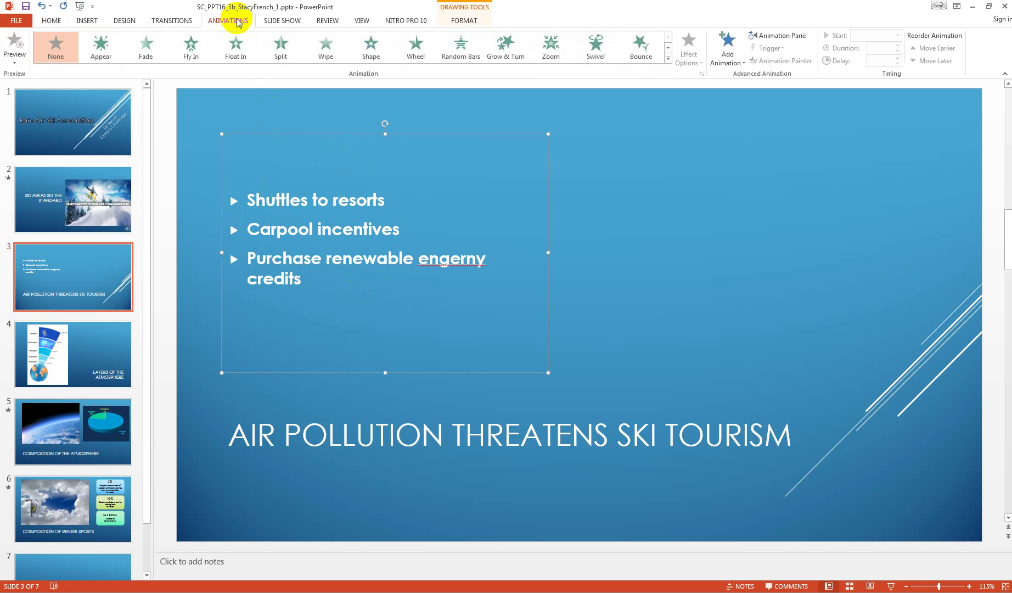
left_click(462, 43)
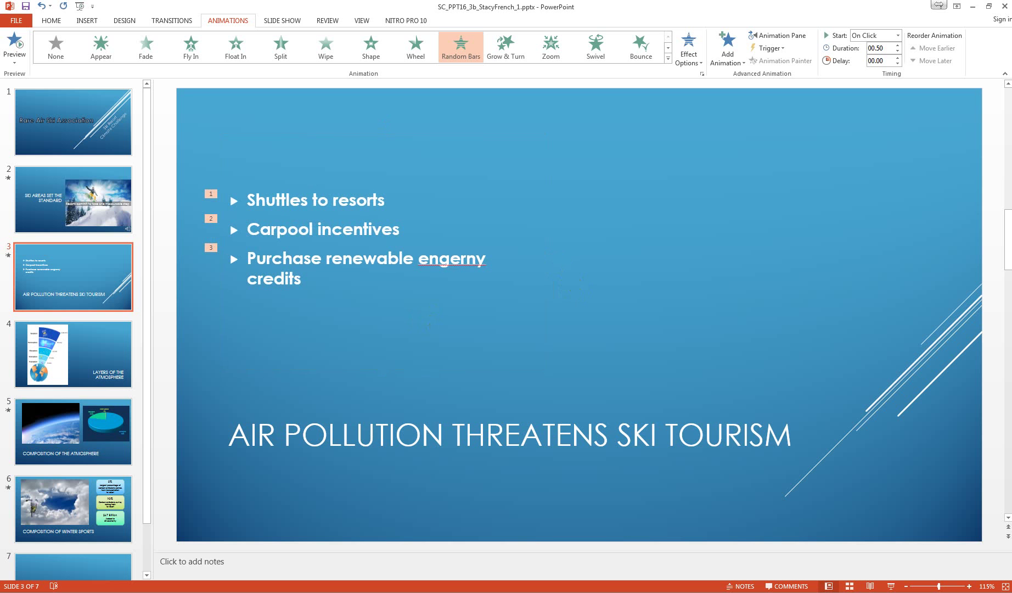
left_click(79, 347)
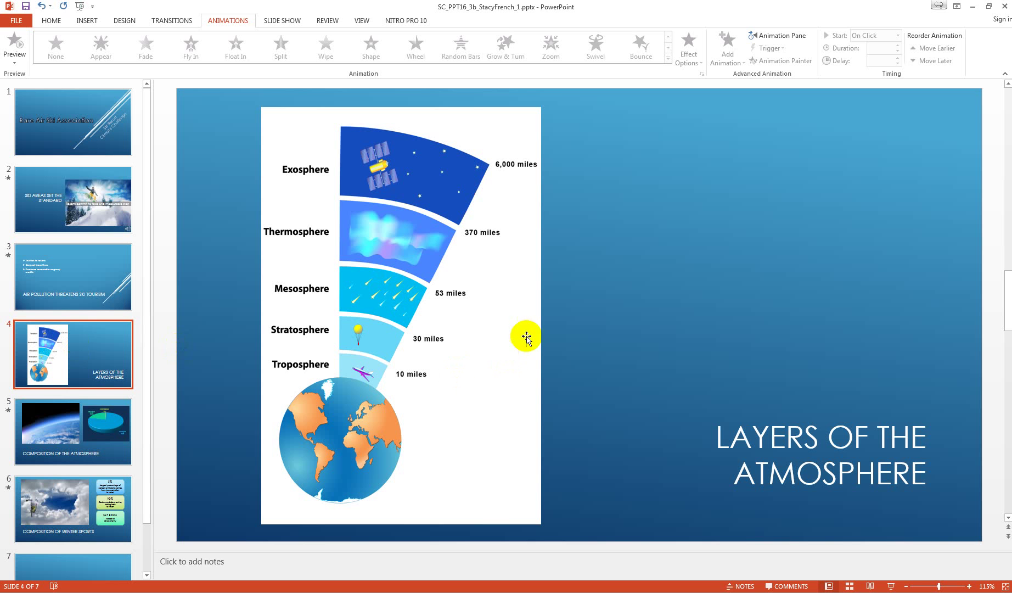
- Draw a new text box right of the diagram near the top, widened to fit one line
left_click(626, 290)
left_click(86, 21)
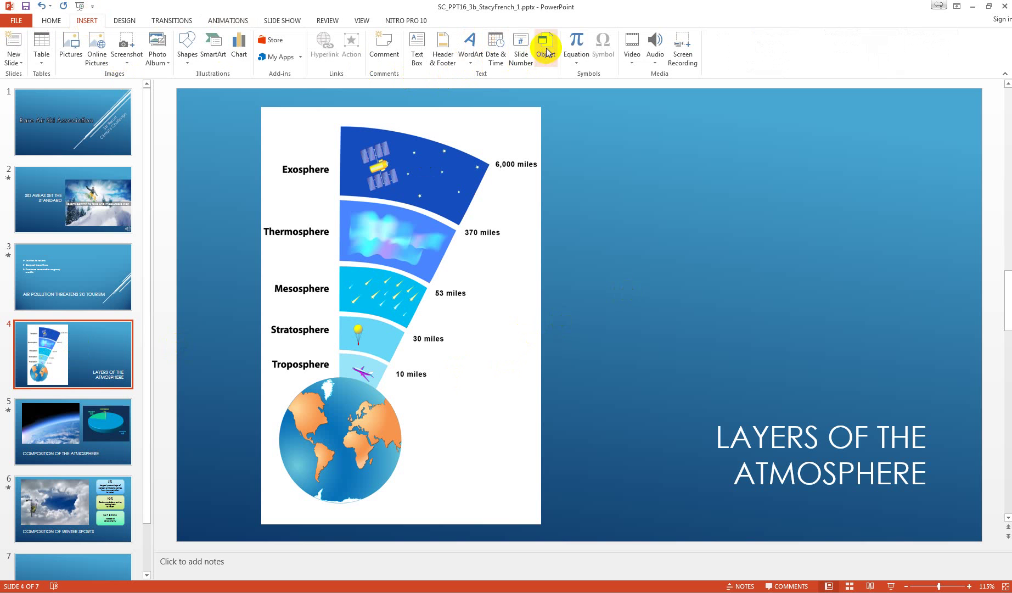
left_click(417, 54)
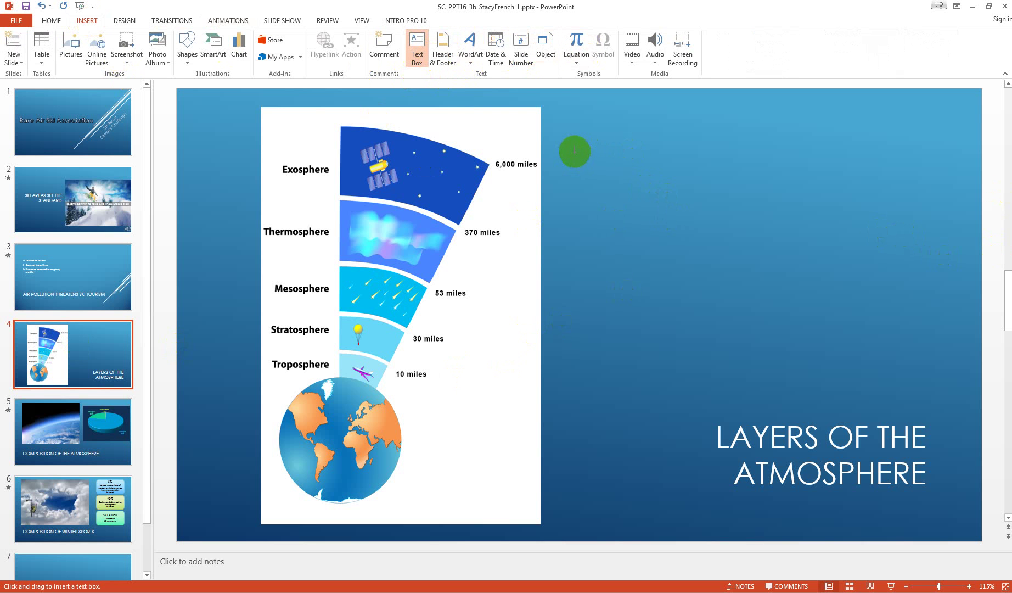
mouse_move(580, 145)
left_mouse_down()
mouse_move(734, 214)
mouse_move(762, 212)
left_mouse_up()
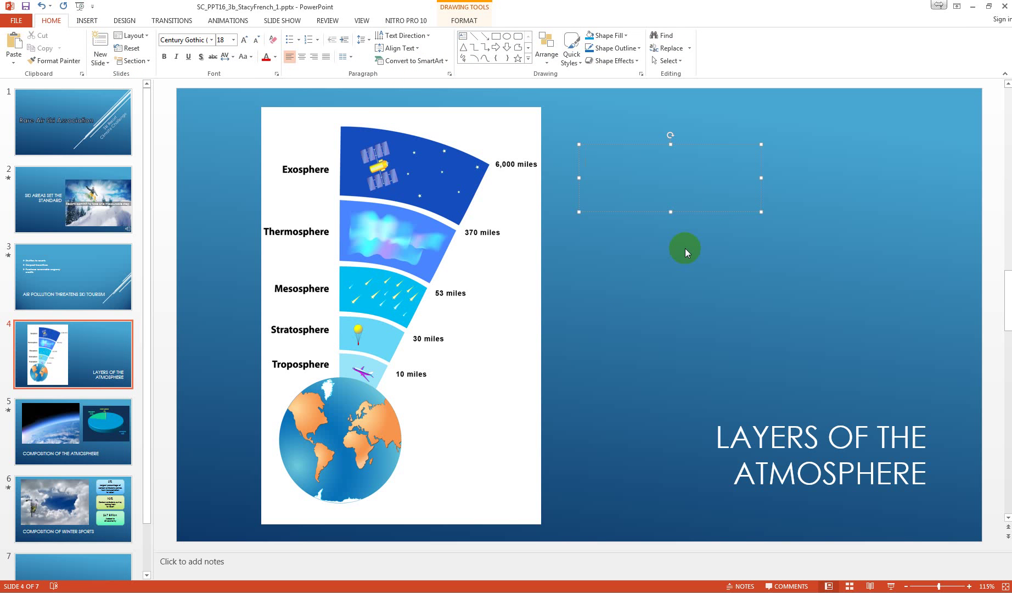
type("High")
type("est")
type(" ski")
type(" lif")
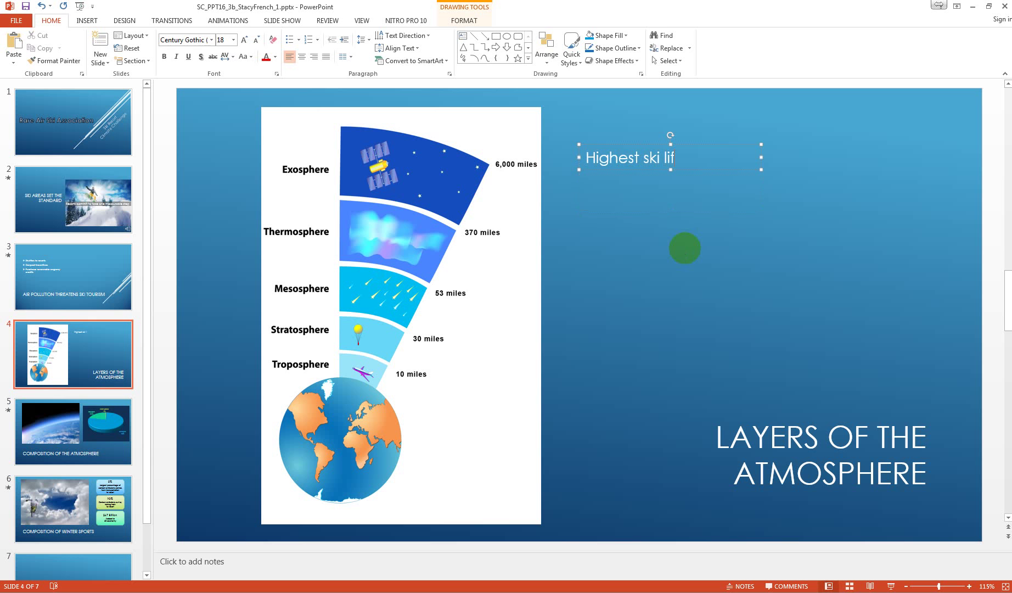
type("t:")
type(" 13")
type(",000")
type(" feet")
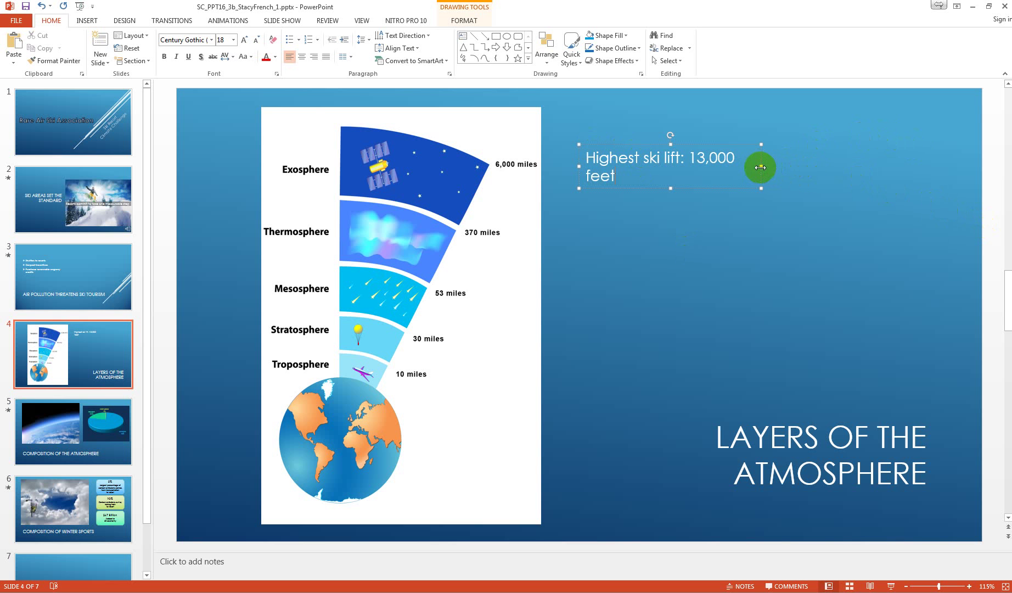
left_click_drag(761, 167, 780, 170)
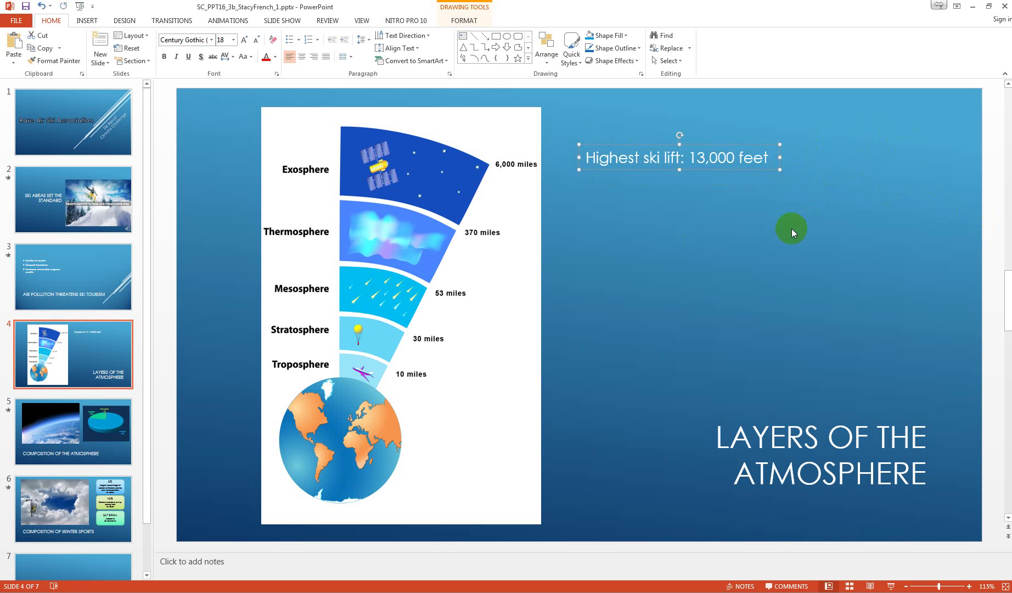
left_click(791, 229)
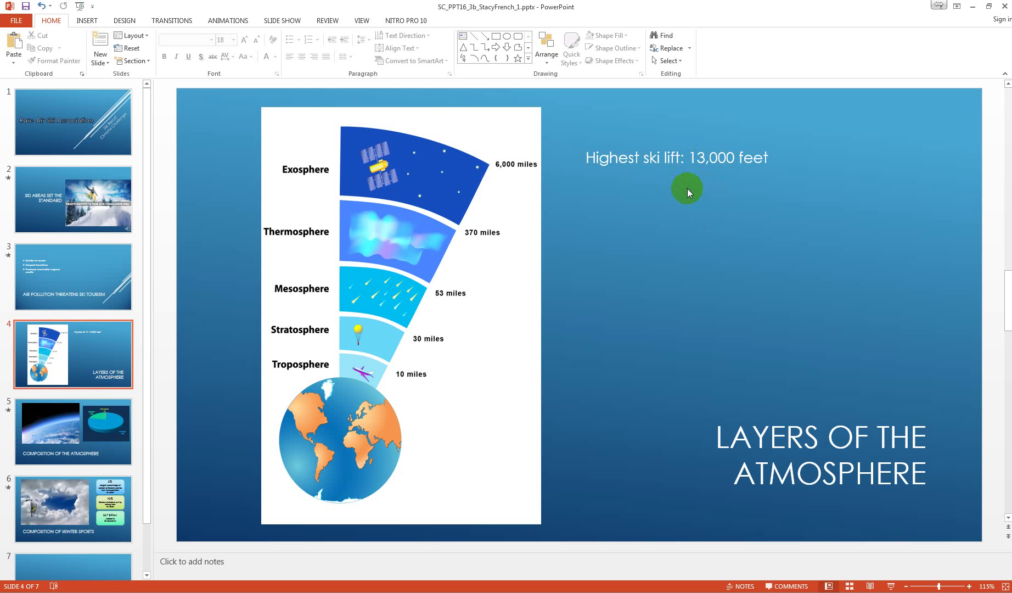
- Shift the Highest ski lift: 13,000 feet text box further right and slightly up
left_click(656, 151)
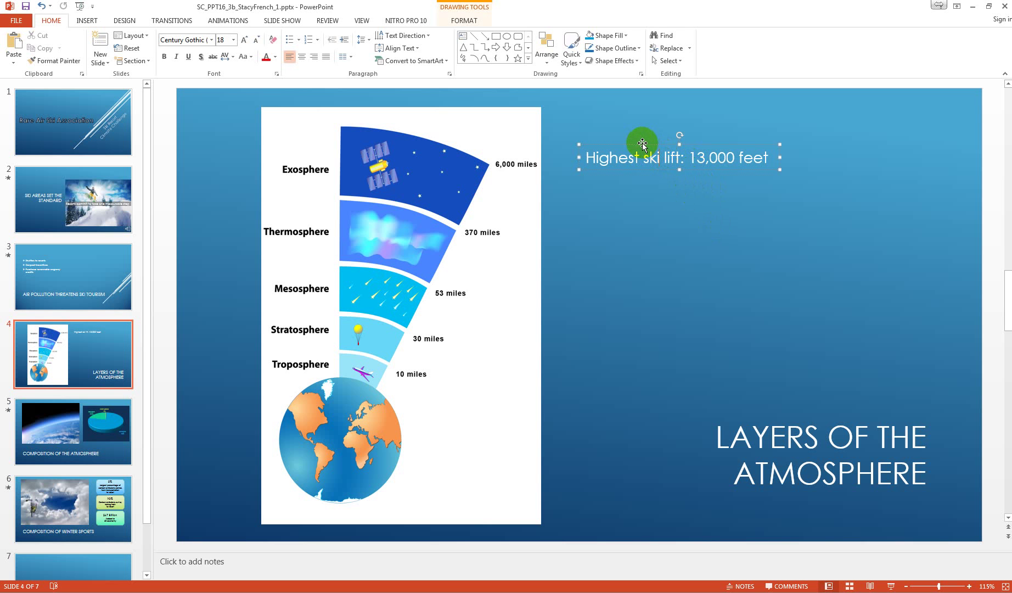
mouse_move(642, 145)
left_mouse_down()
mouse_move(788, 147)
mouse_move(751, 145)
left_mouse_up()
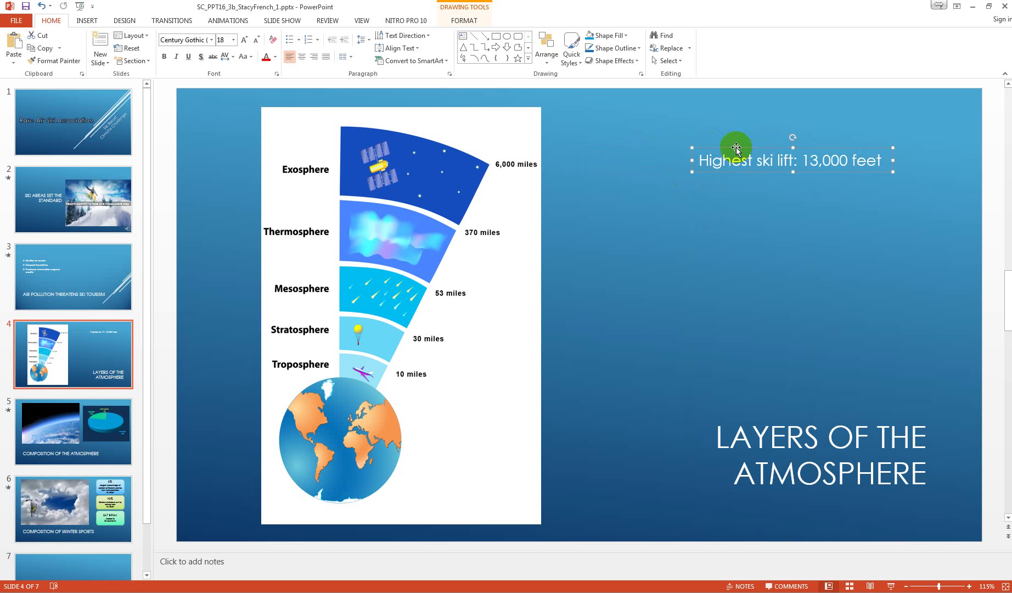
left_click_drag(736, 149, 735, 108)
left_click(639, 307)
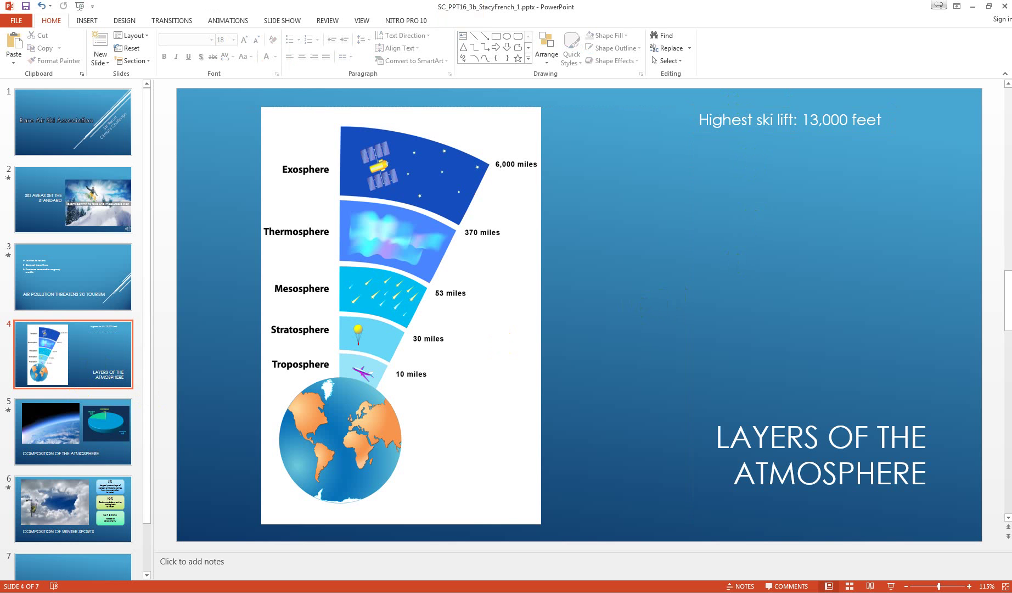
- Apply the Zoom entrance effect to the atmosphere layers picture, then open slide 5
left_click(417, 309)
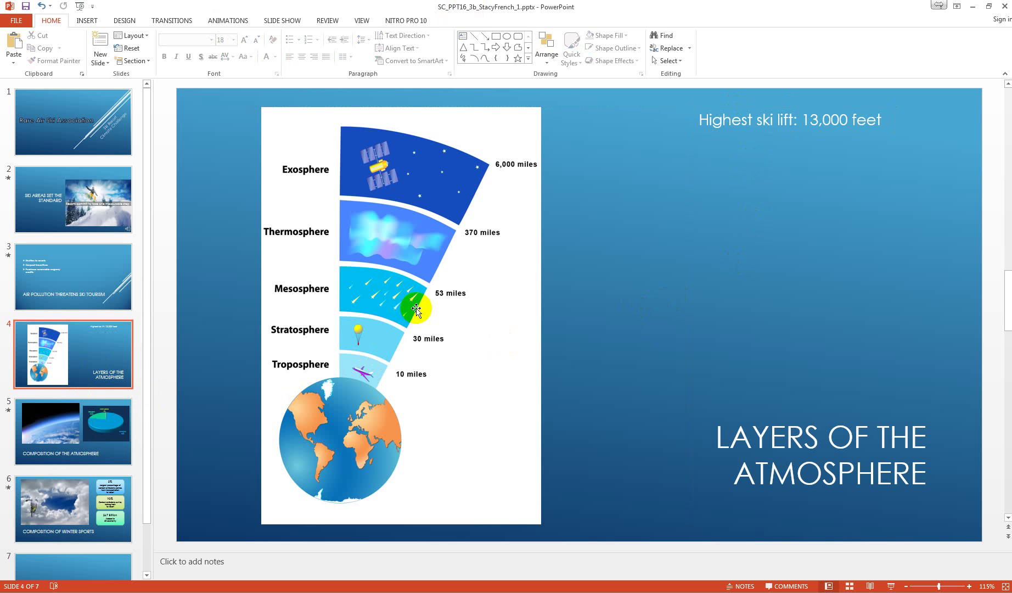
left_click(416, 309)
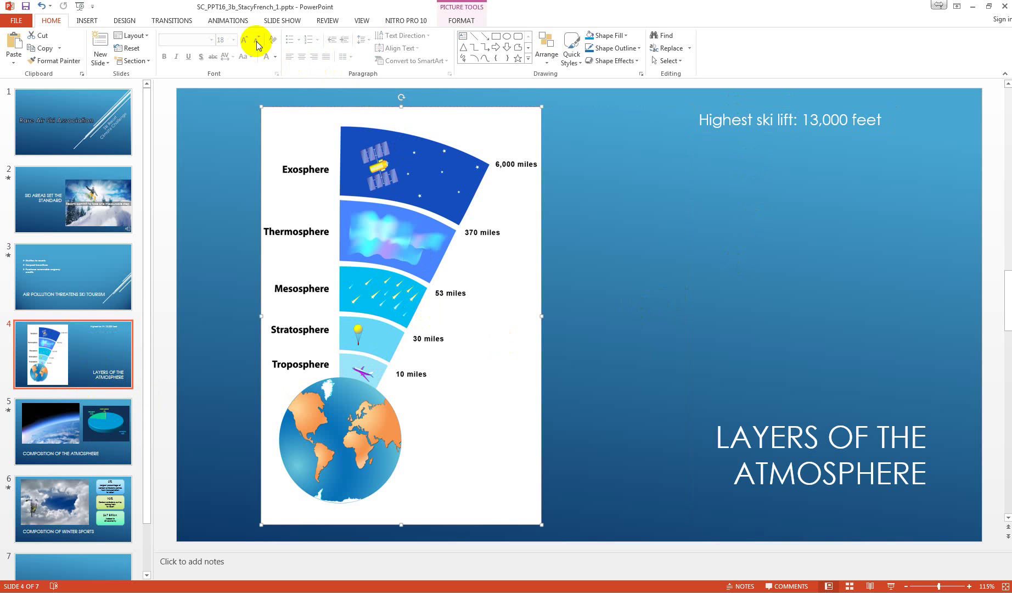
left_click(227, 24)
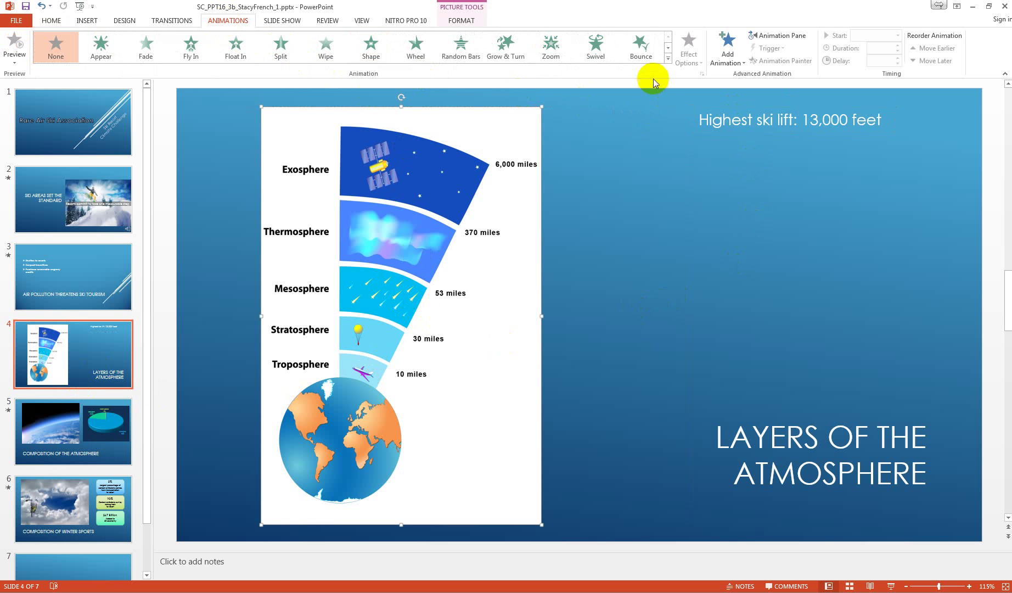
left_click(668, 63)
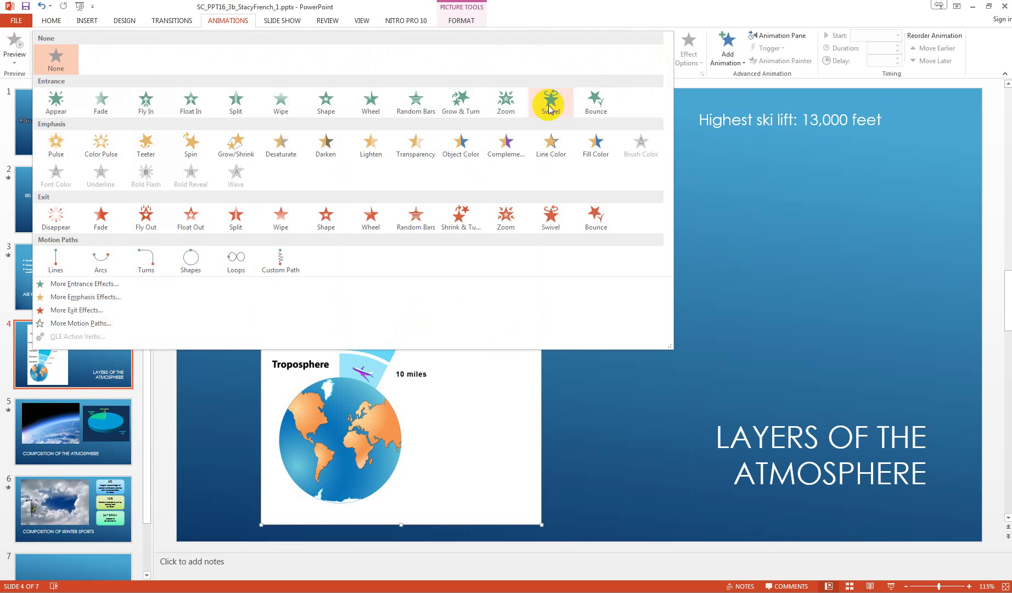
left_click(510, 101)
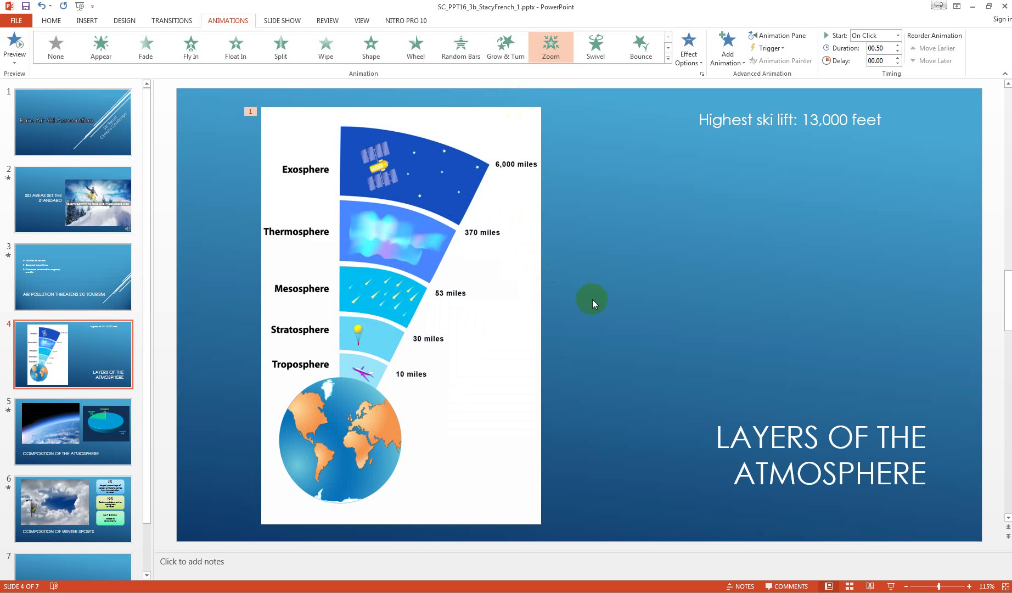
left_click(76, 442)
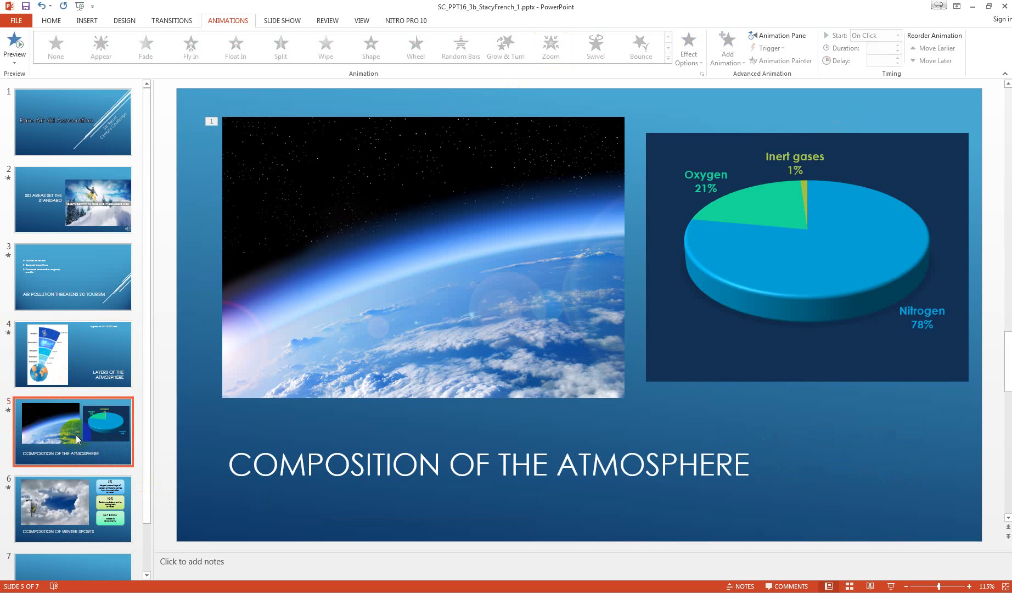
- Set the Earth picture's entrance animation to start With Previous
left_click(440, 281)
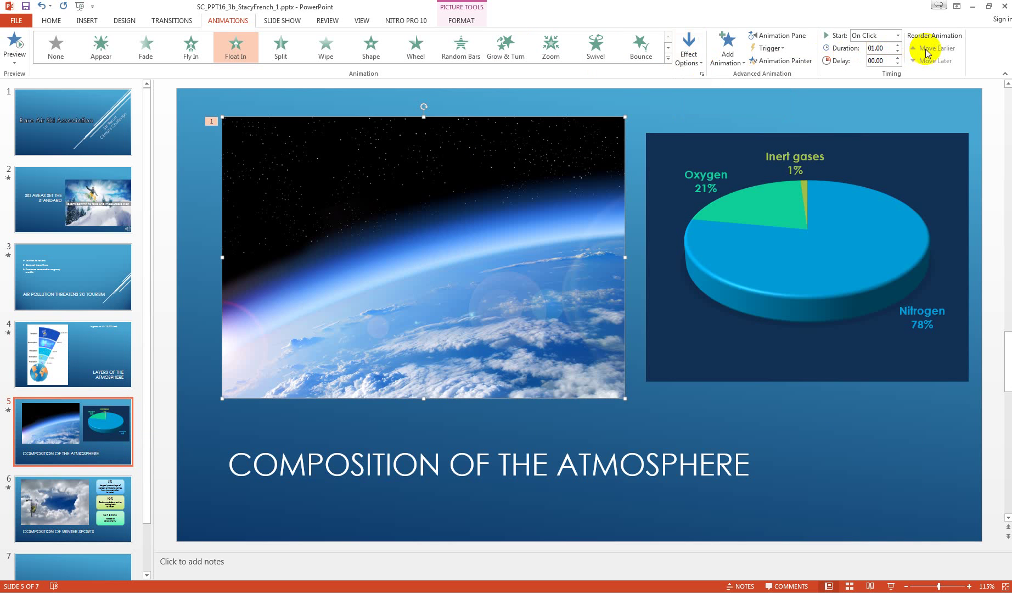
left_click(898, 36)
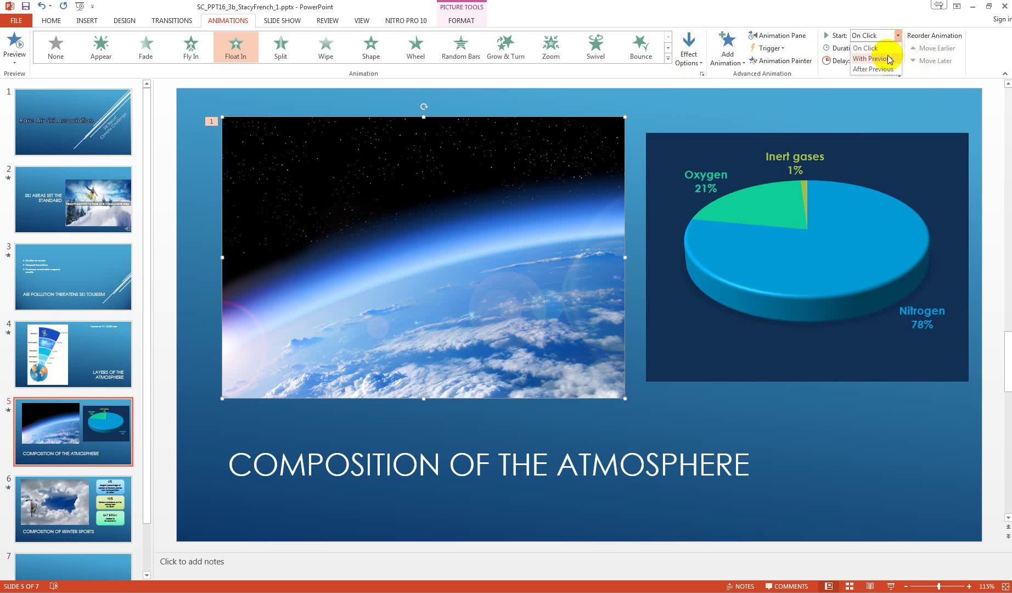
left_click(884, 60)
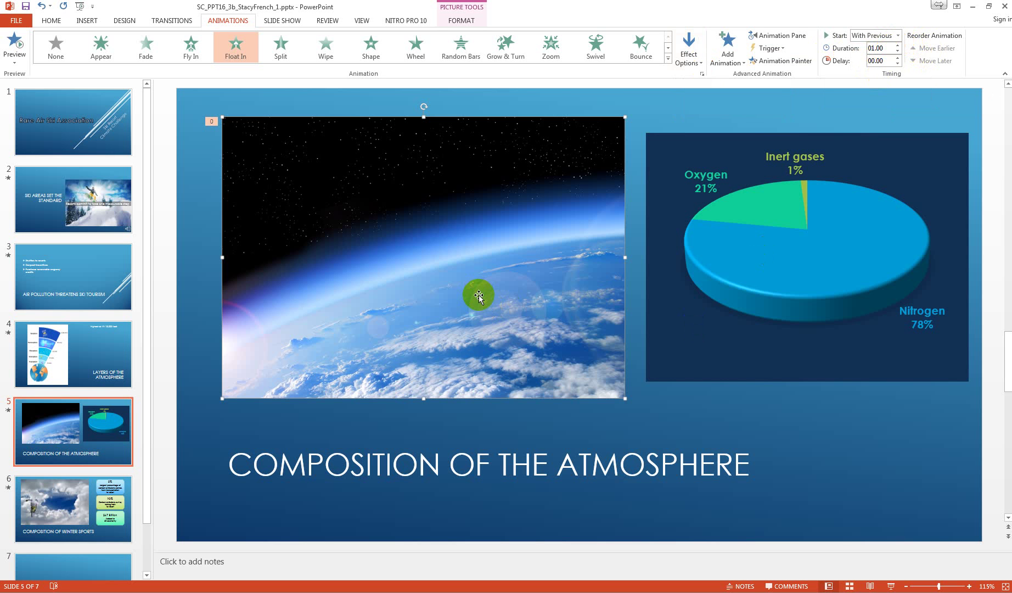
left_click(668, 59)
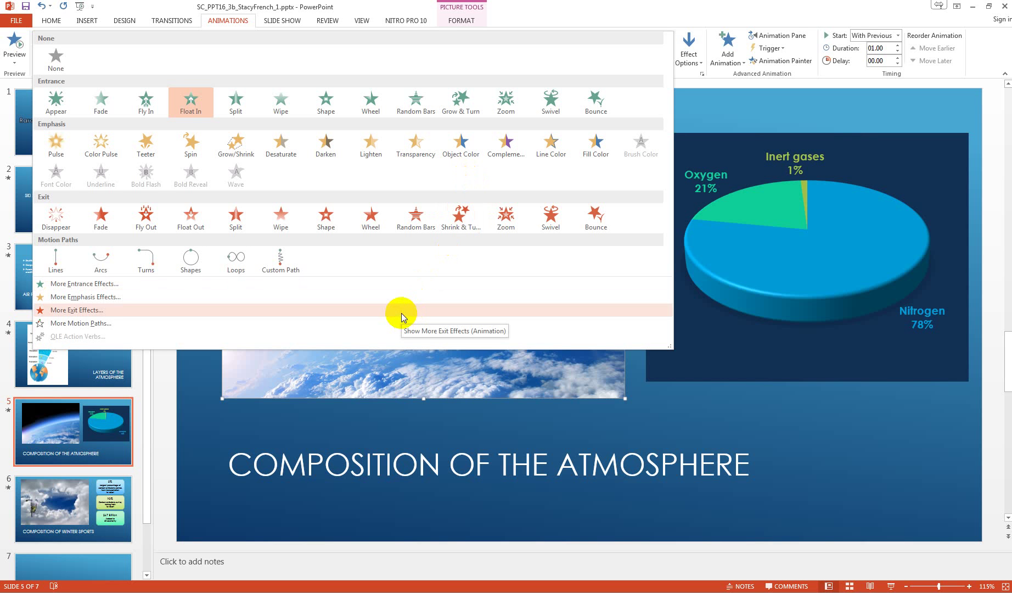
- Switch the Earth picture's entrance effect to Float Up from More Entrance Effects
left_click(85, 285)
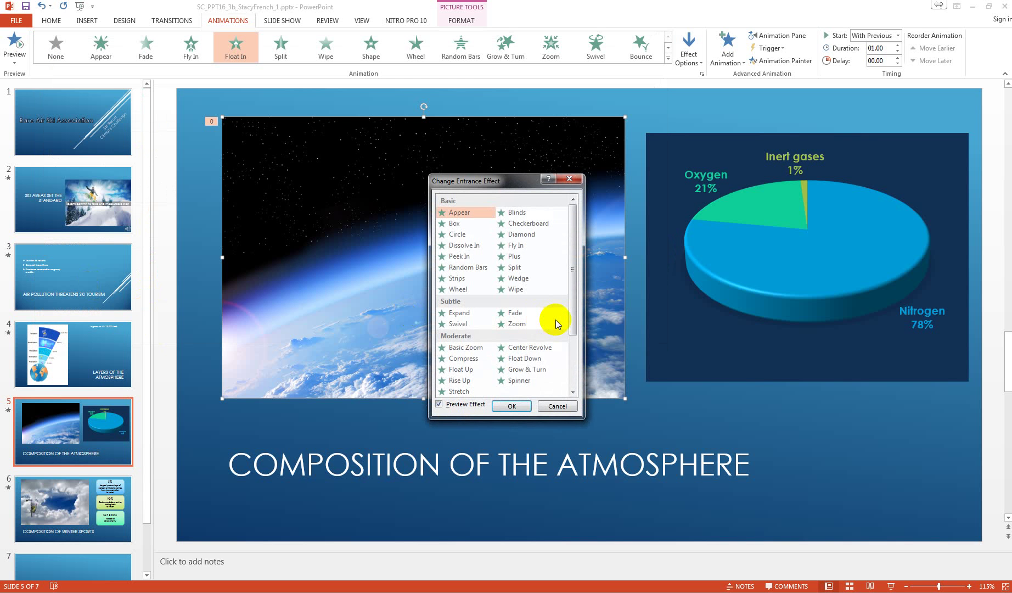
left_click(458, 369)
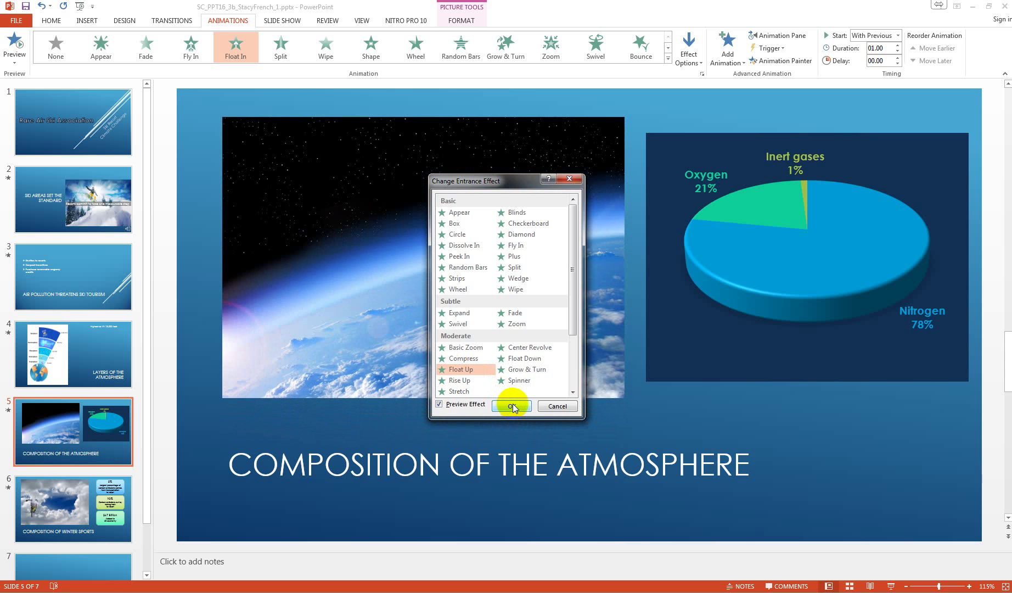
left_click(512, 405)
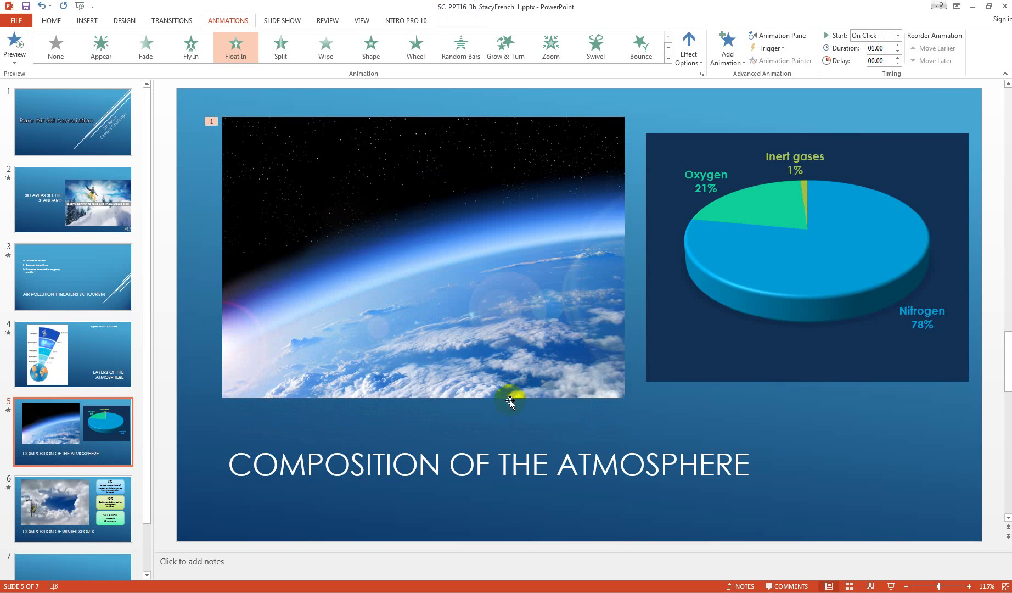
- Give the slide 5 pie chart a Split exit effect, then go to slide 6
left_click(811, 249)
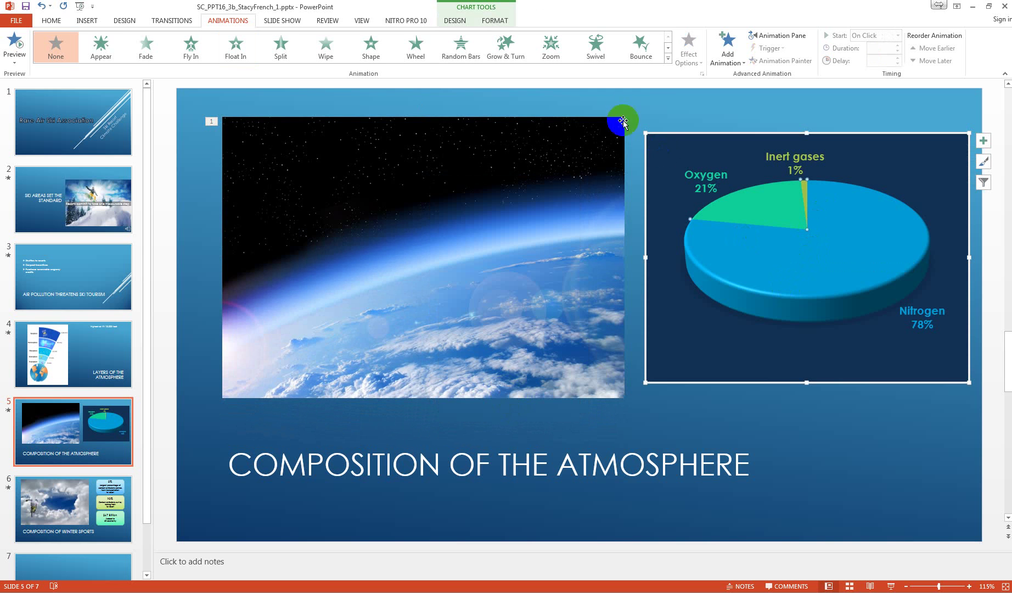
left_click(669, 62)
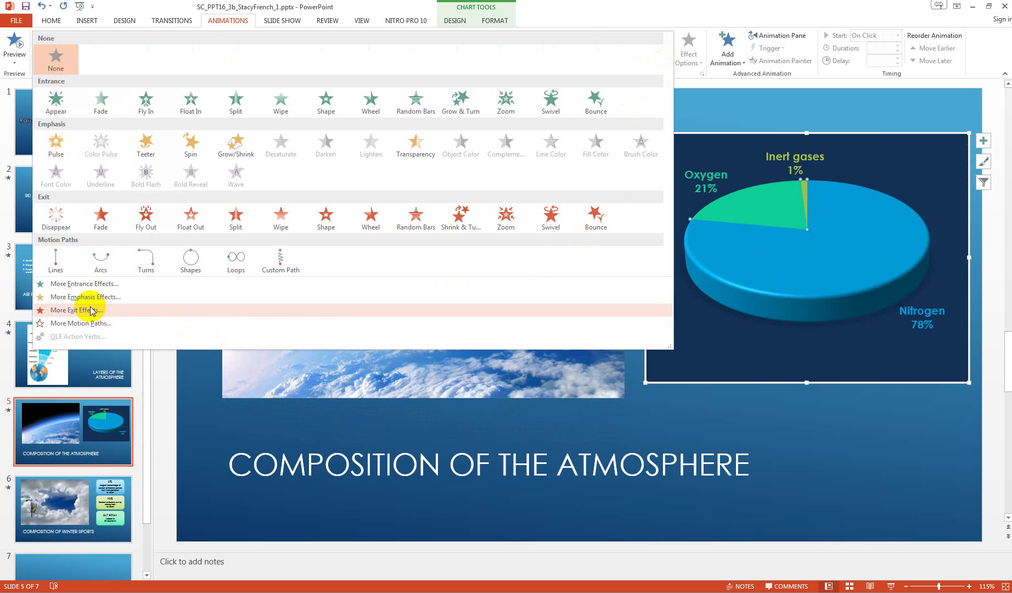
left_click(92, 311)
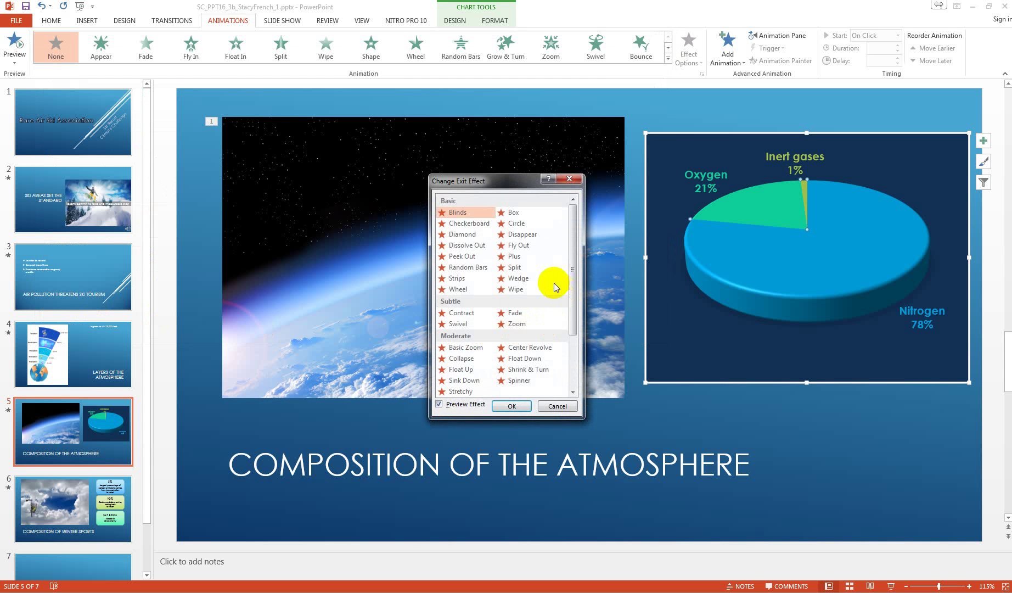
left_click(518, 273)
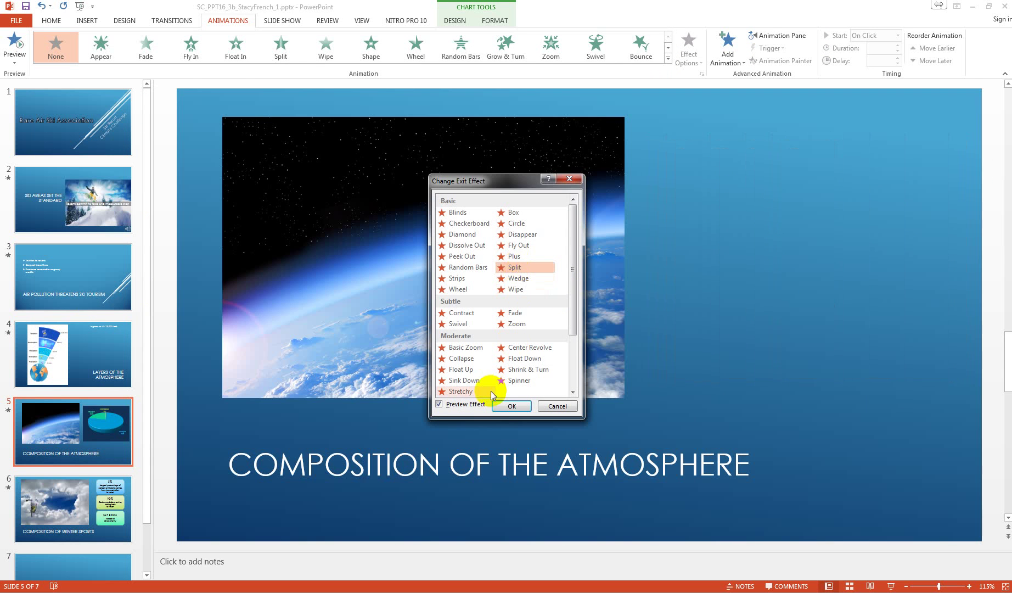
left_click(506, 405)
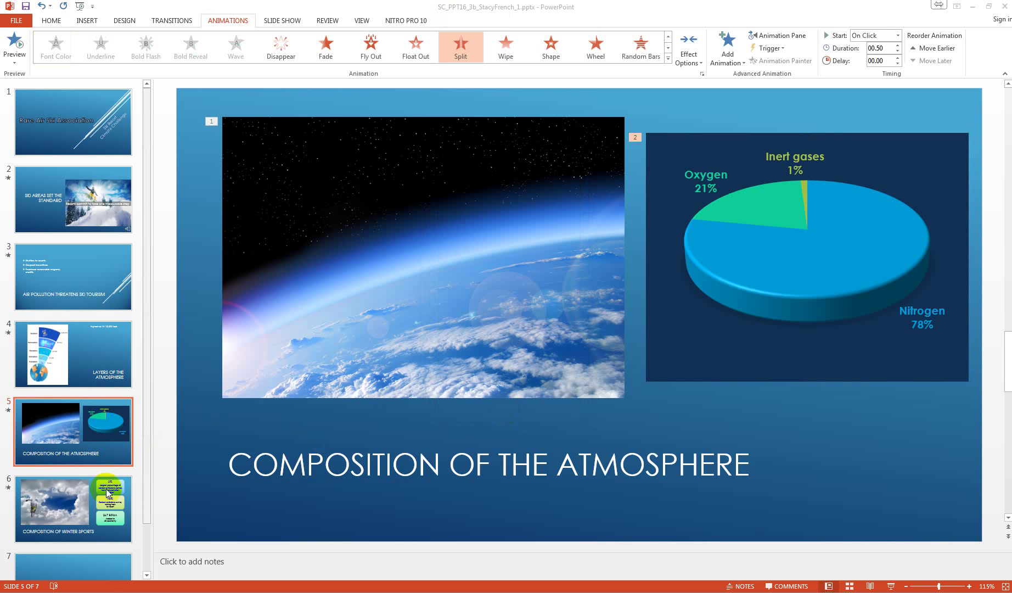
left_click(65, 513)
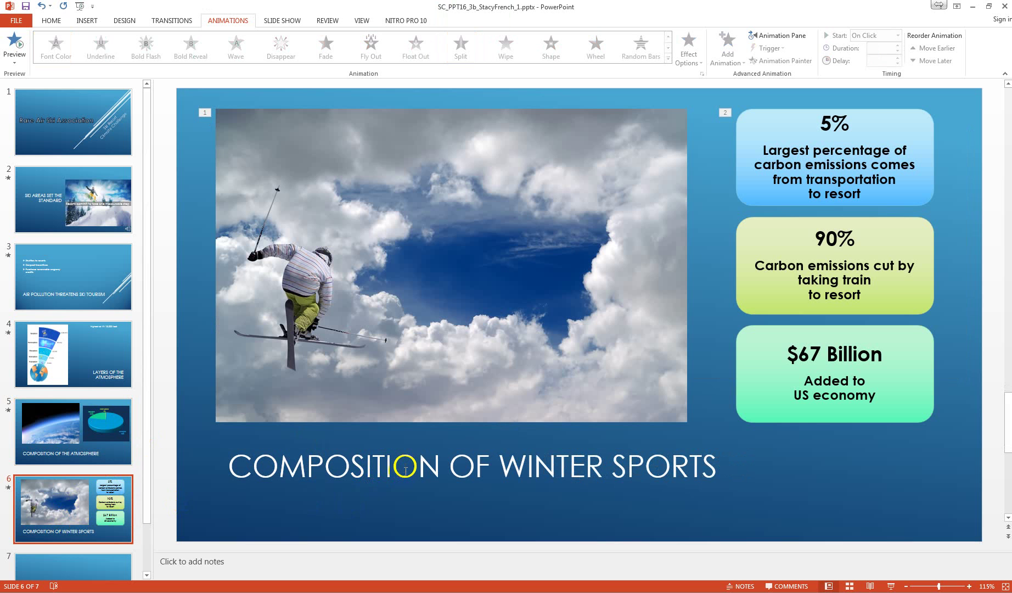
- Apply the Fade animation to the skier picture
left_click(436, 237)
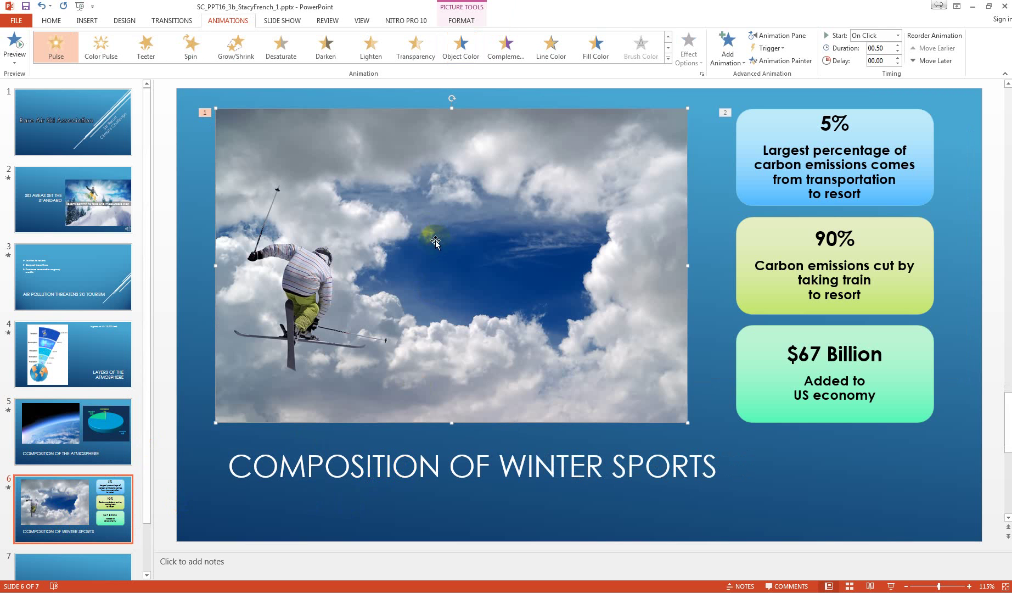
left_click(668, 59)
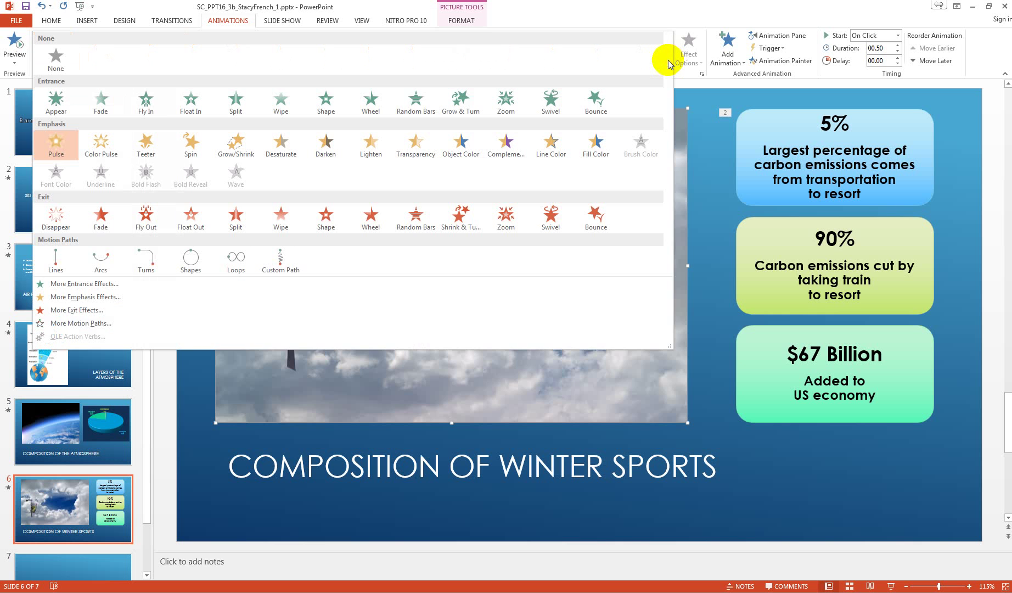
left_click(102, 99)
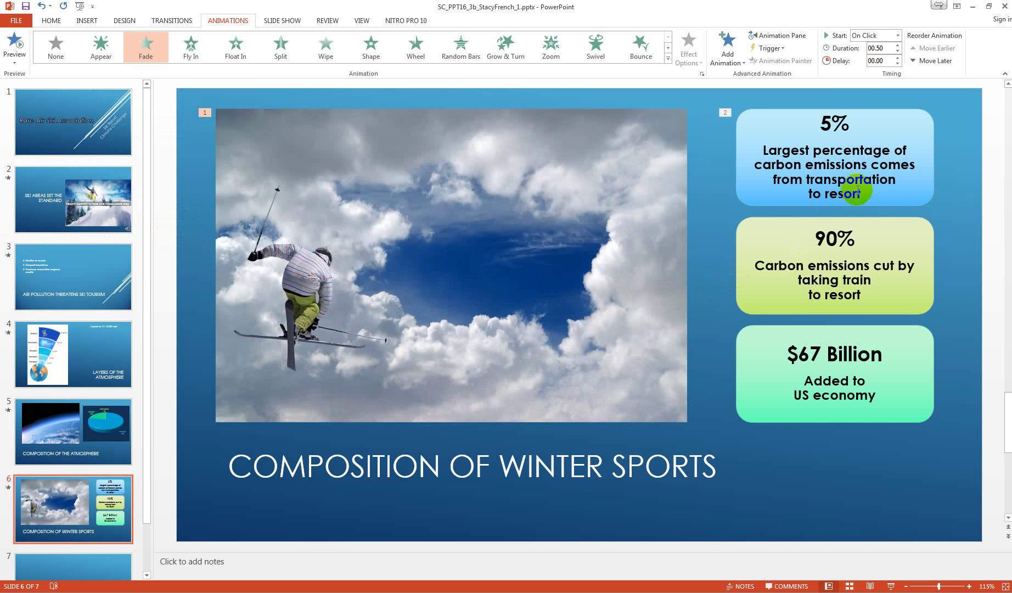
- Shorten the statistic boxes' Wheel animation duration to 1.25 seconds
left_click(826, 164)
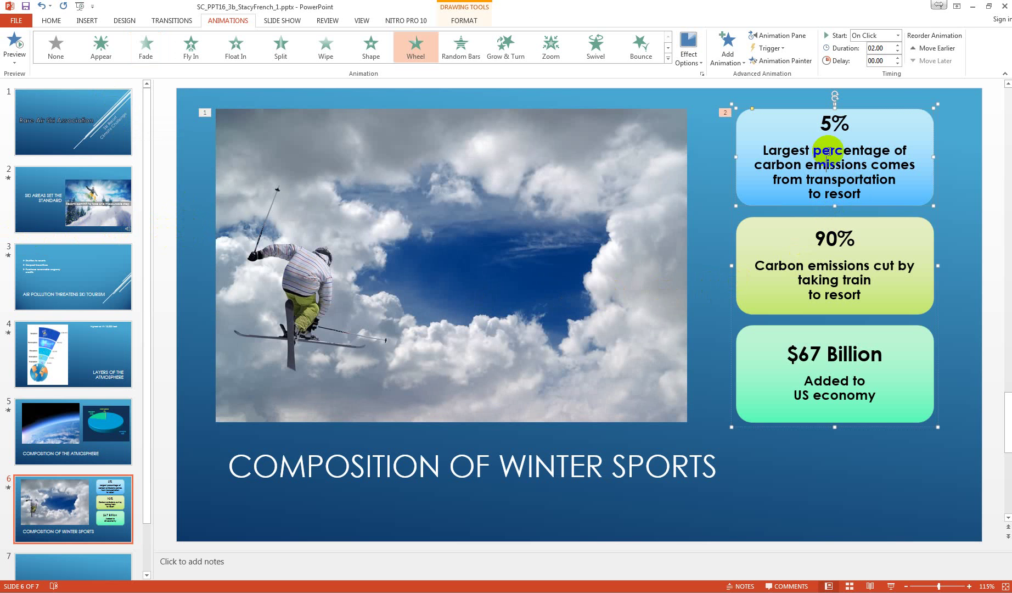
left_click(898, 52)
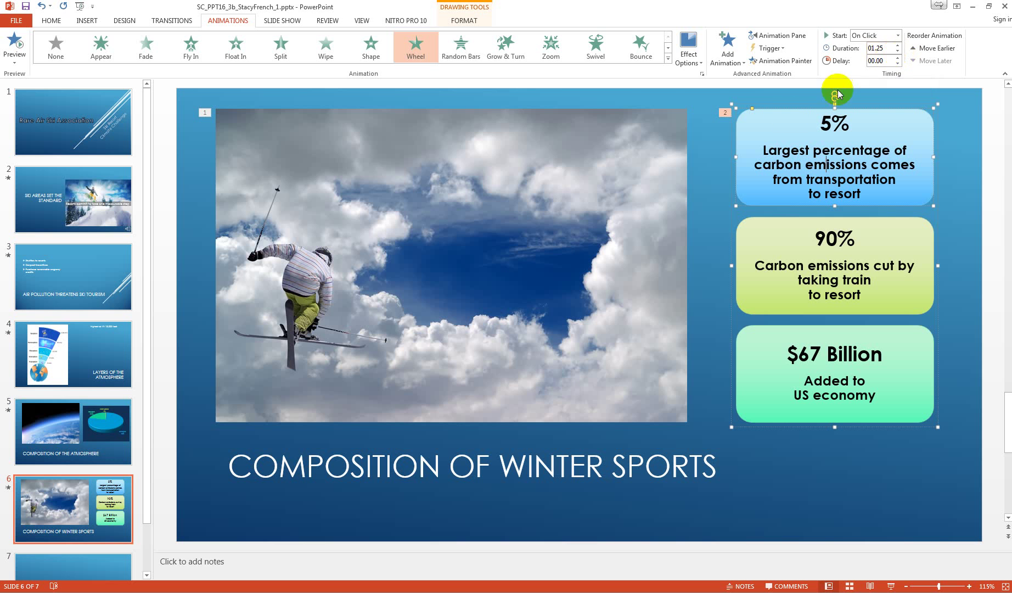
left_click(645, 96)
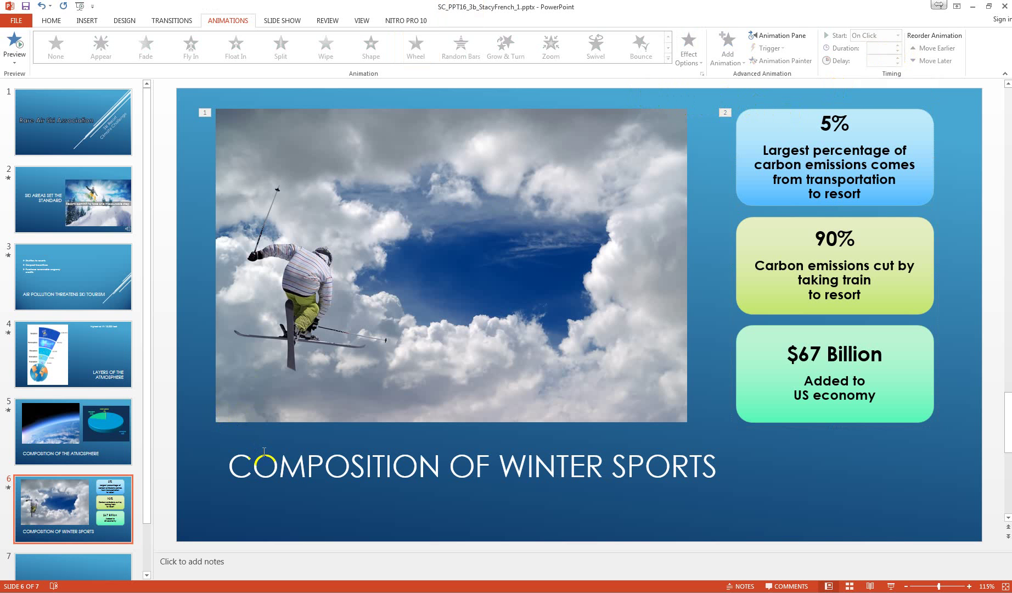
- Insert Support_SC_PPT16_3b_Carving.mp4 from the PowerPoint Ch 3 Mod 1b folder onto slide 7
left_click(80, 565)
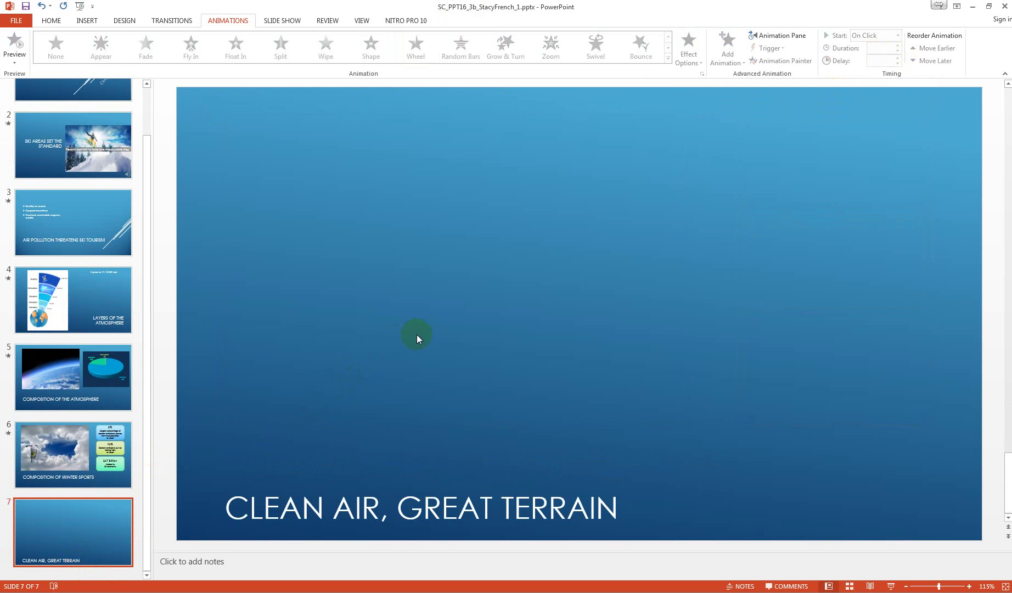
left_click(87, 21)
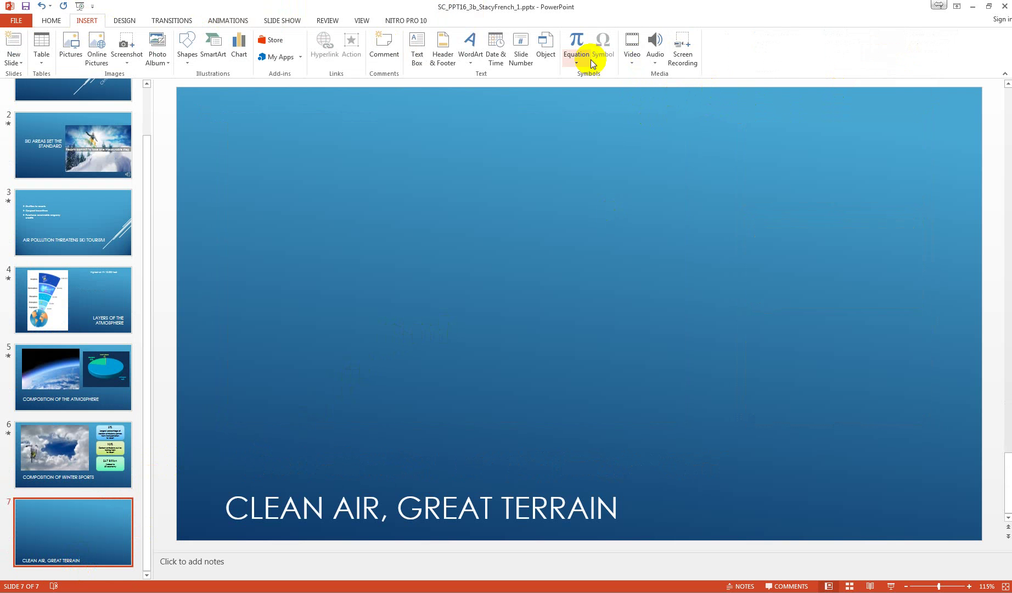
left_click(631, 62)
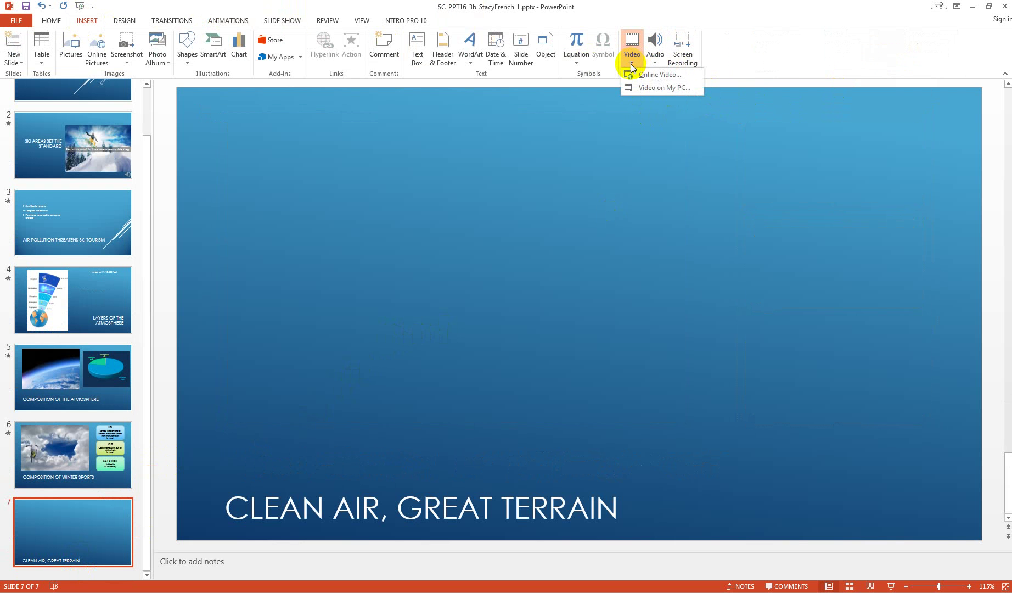
left_click(659, 89)
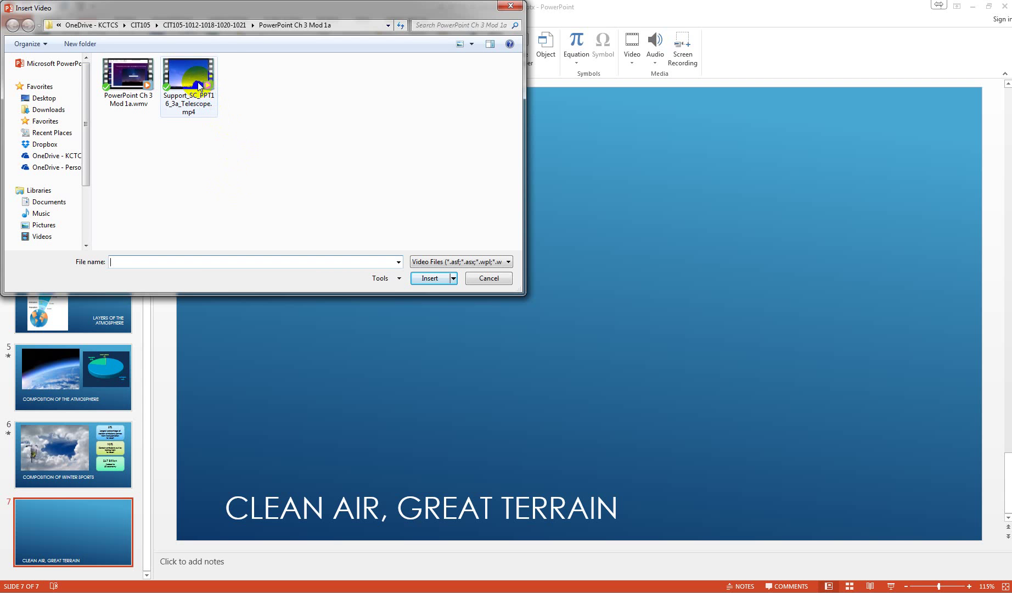
left_click(226, 25)
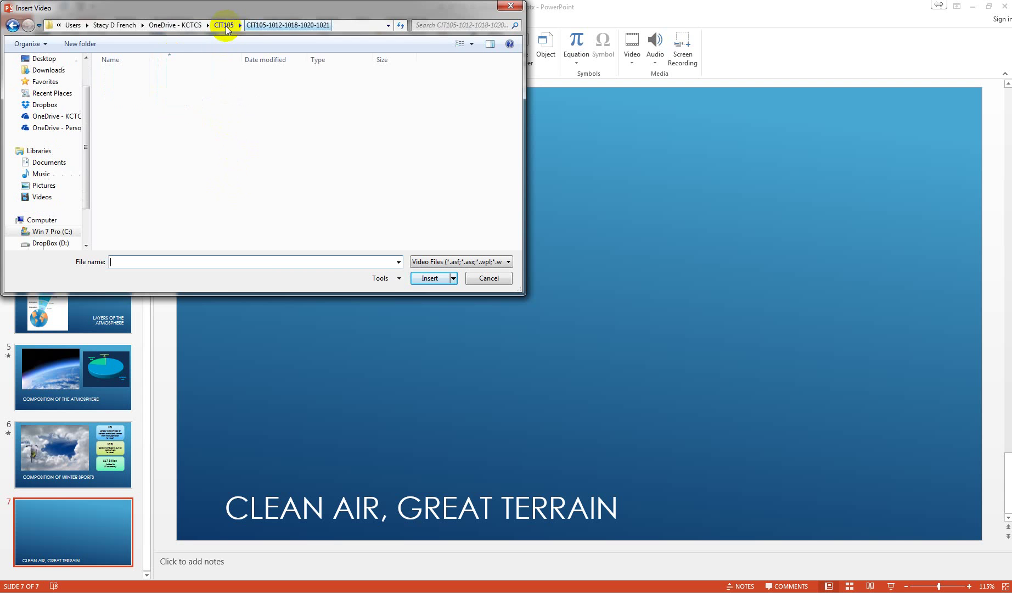
scroll(178, 242, "down", 1)
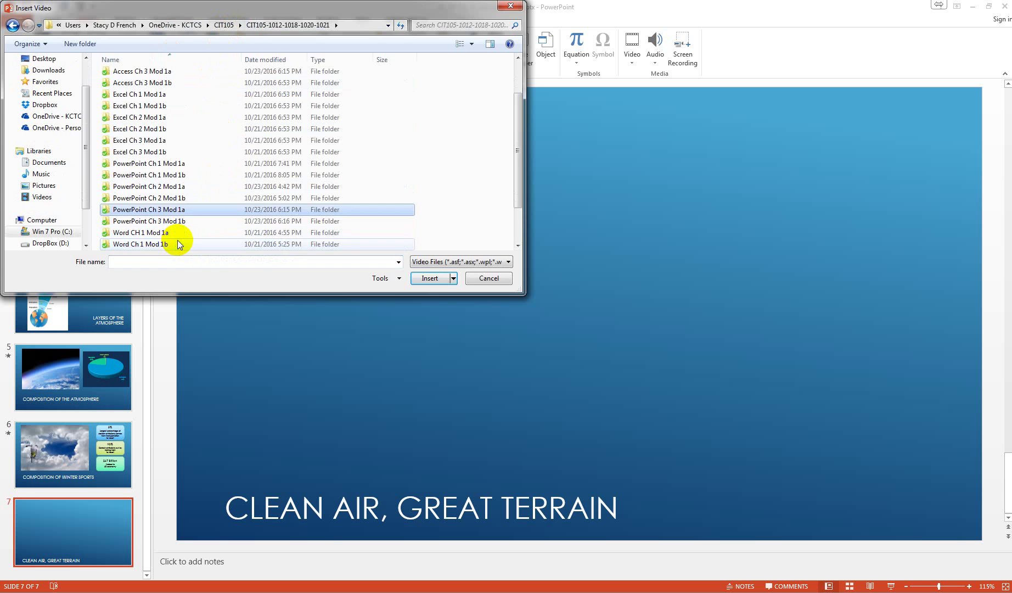
double_click(176, 226)
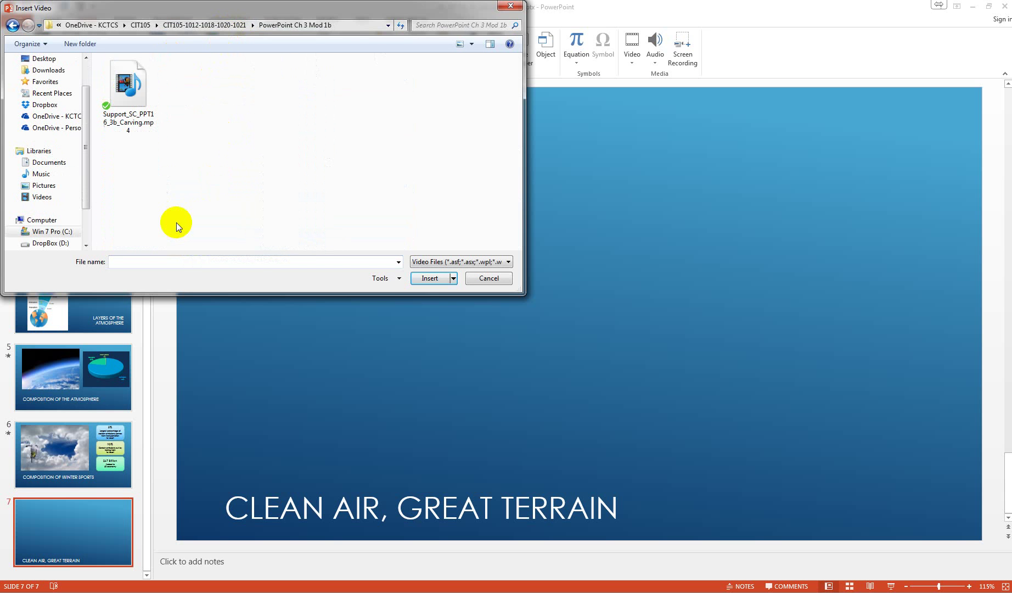
left_click(128, 90)
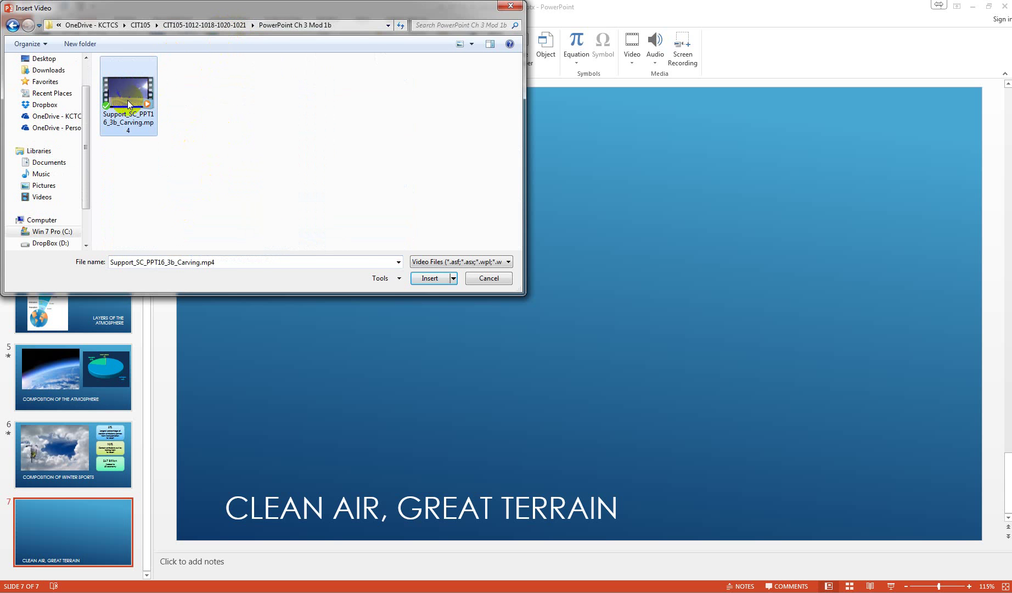
left_click(429, 277)
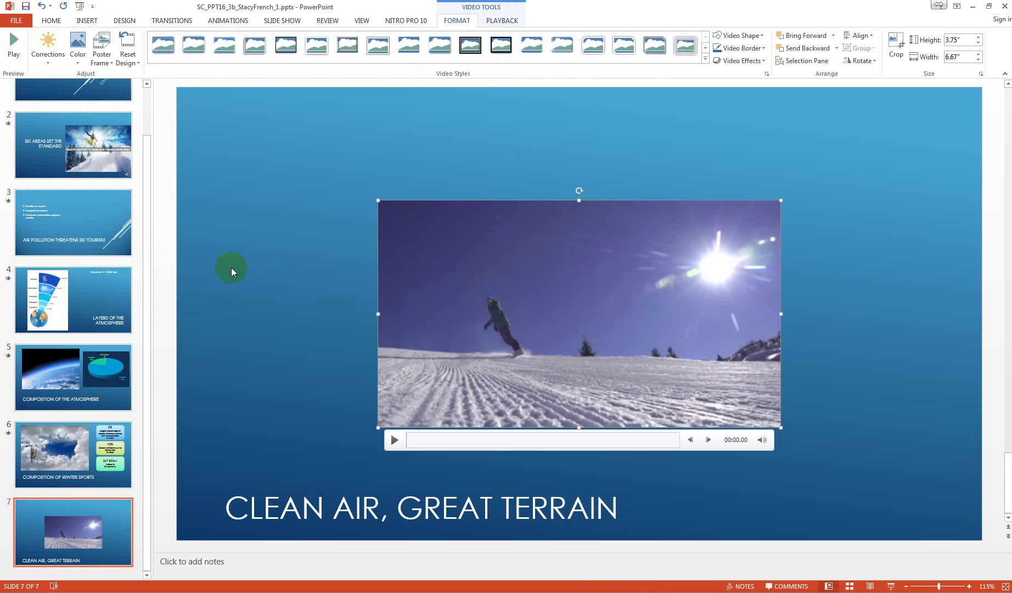
- Enlarge the Carving video to 4.5" by 8"
left_click(979, 37)
left_click(979, 38)
left_click(979, 38)
left_click(979, 38)
left_click(979, 36)
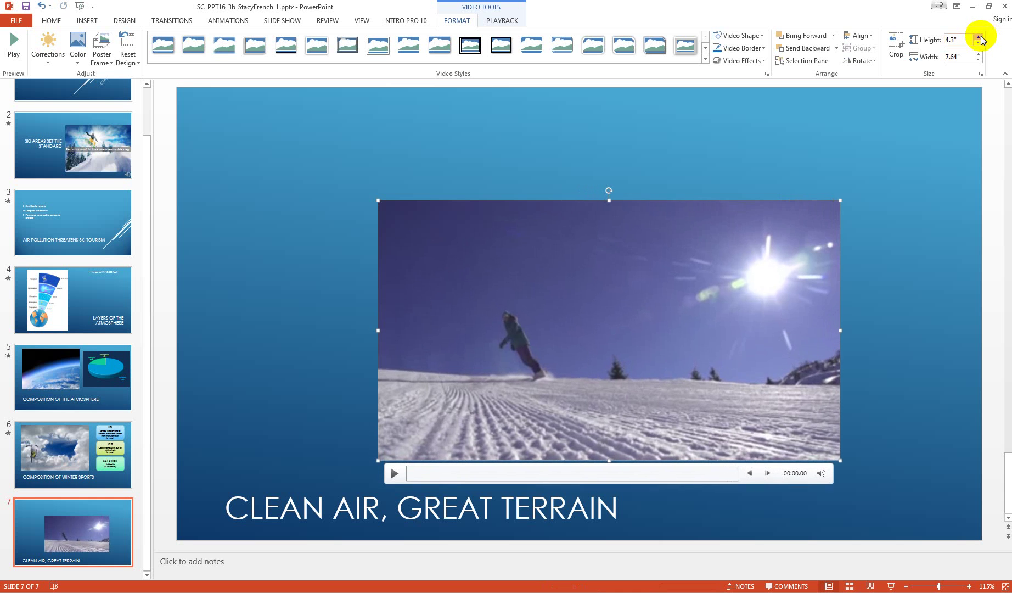
left_click(981, 37)
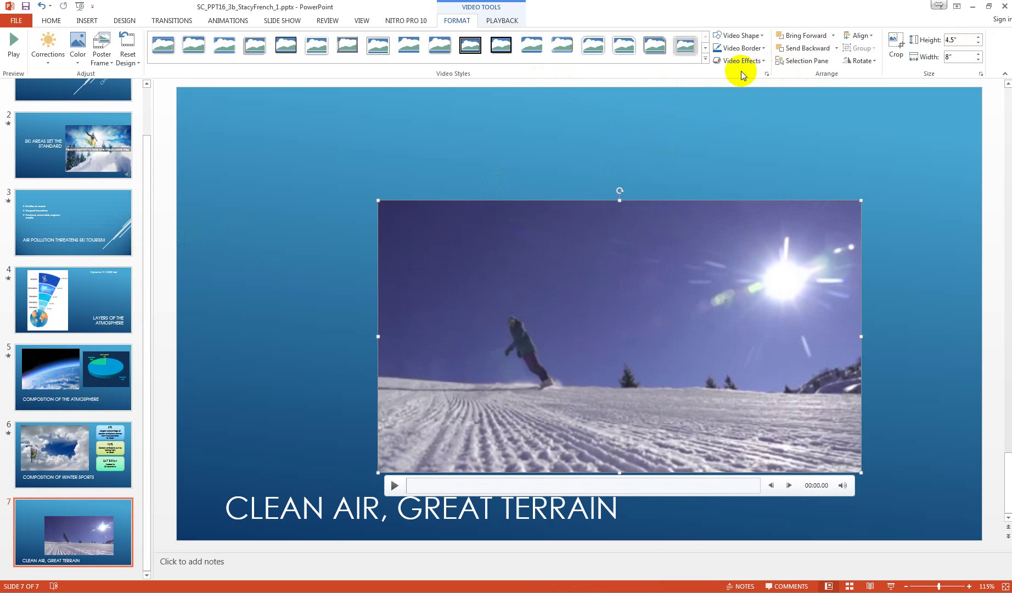
- Centre the video horizontally and vertically on the slide
left_click(860, 35)
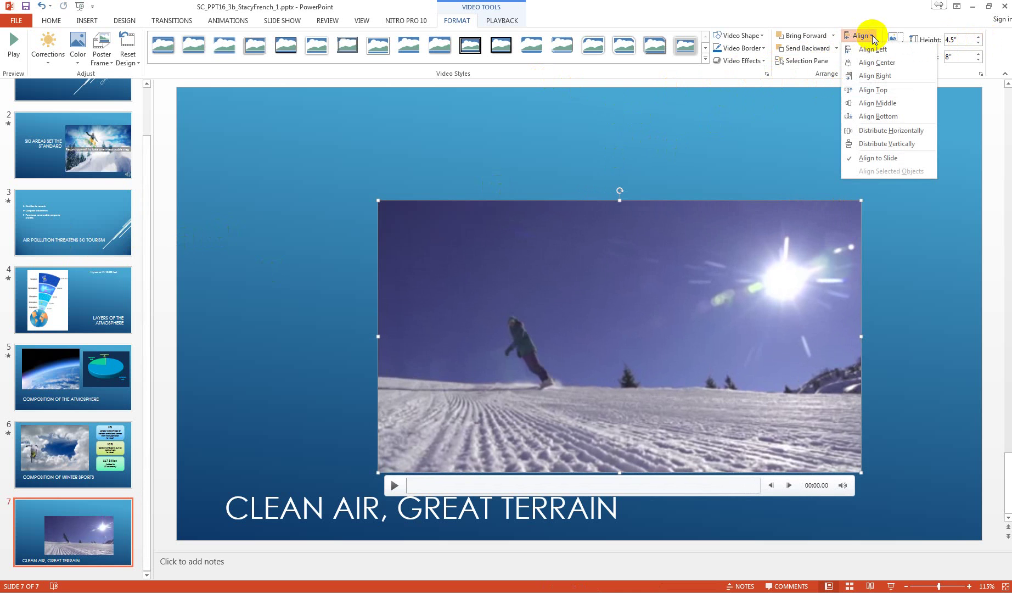
left_click(875, 63)
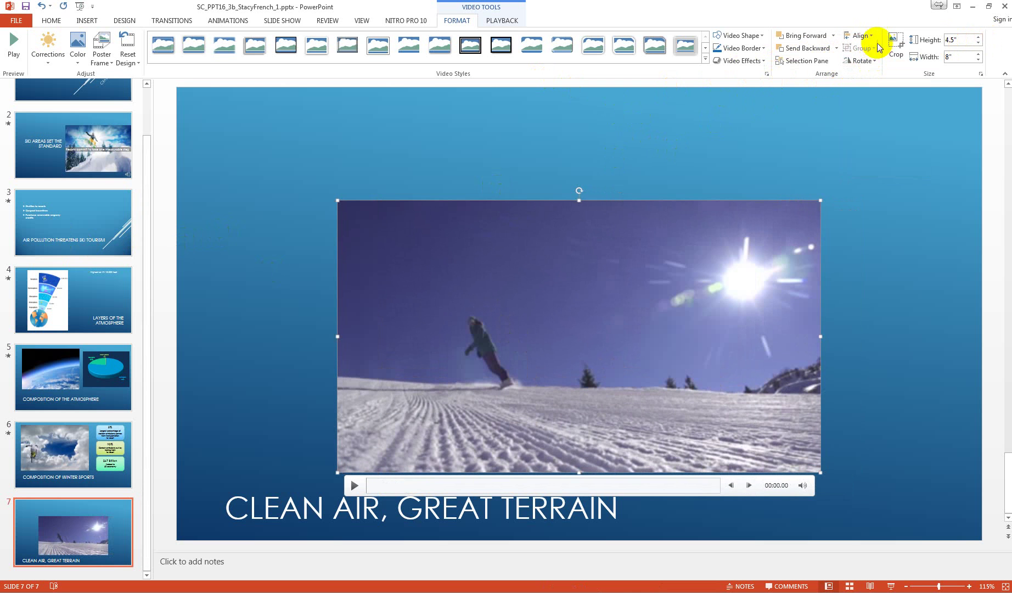
left_click(861, 36)
left_click(874, 103)
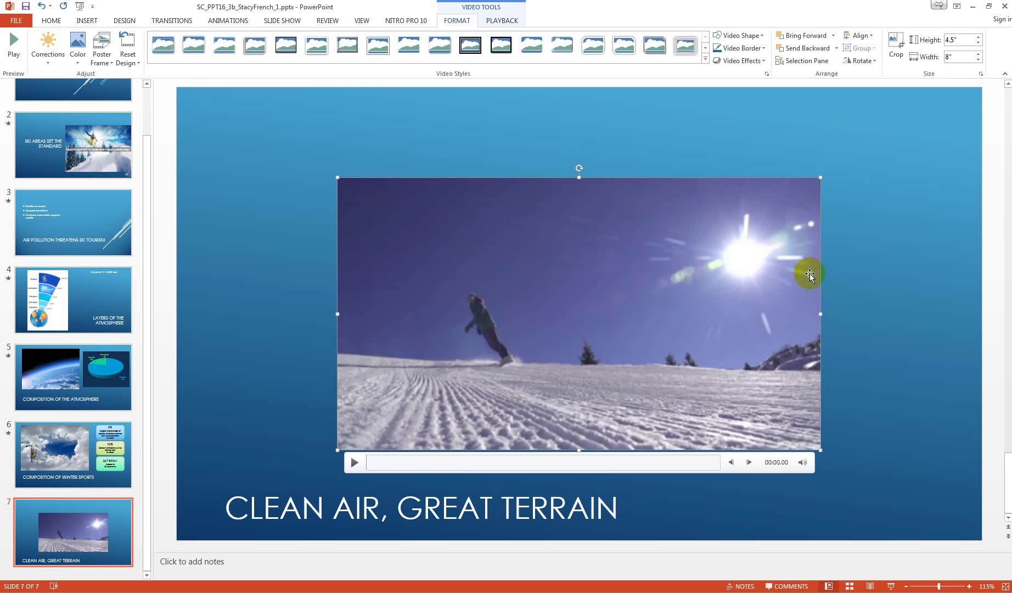
- Apply the Subtle Slope Beveled Rectangle style to the Carving video
left_click(705, 60)
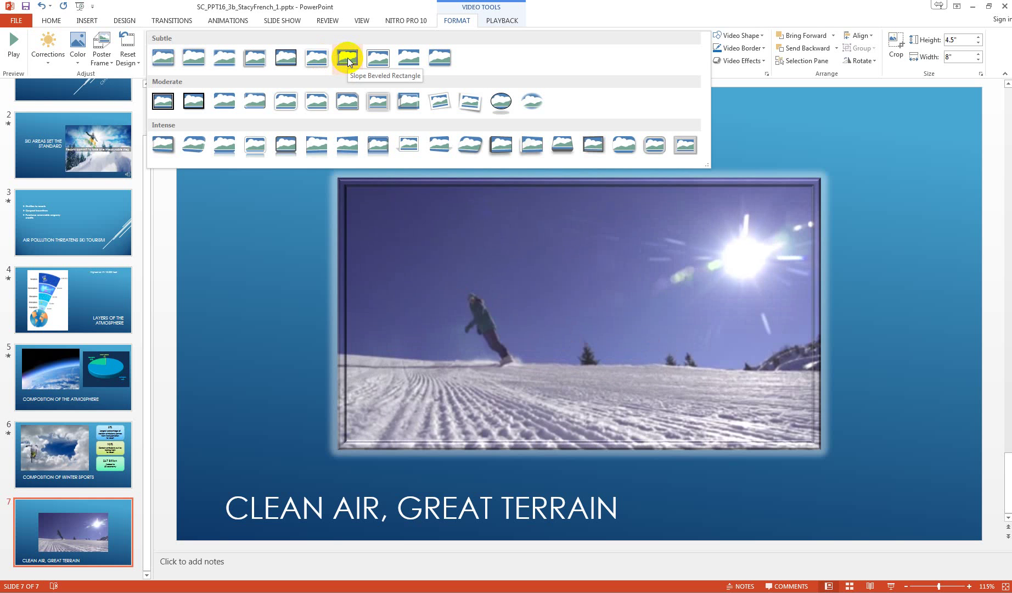
left_click(348, 60)
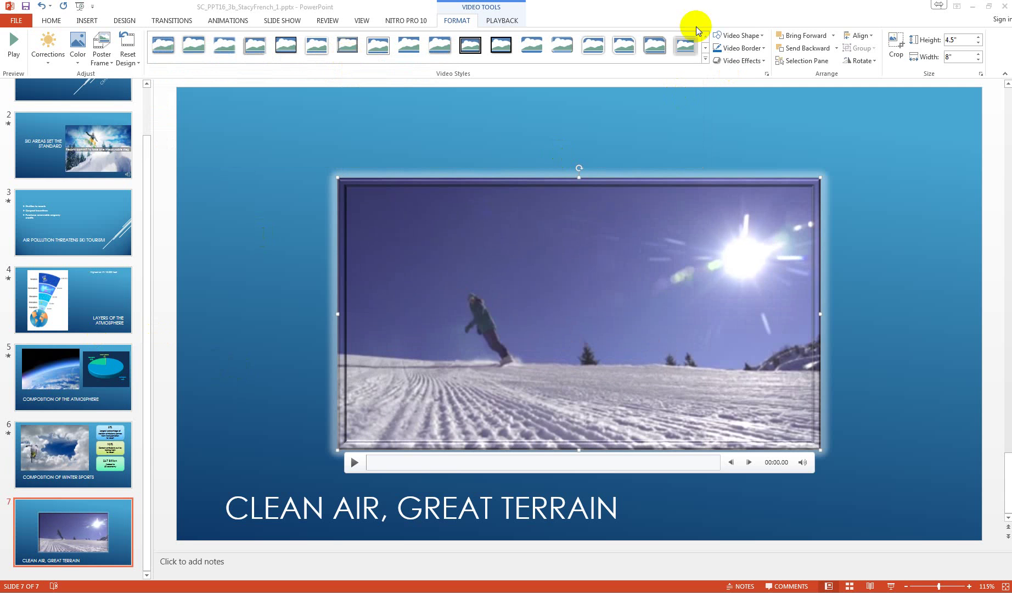
- Set the Carving video's Start to Automatically and turn on Rewind after Playing
left_click(502, 21)
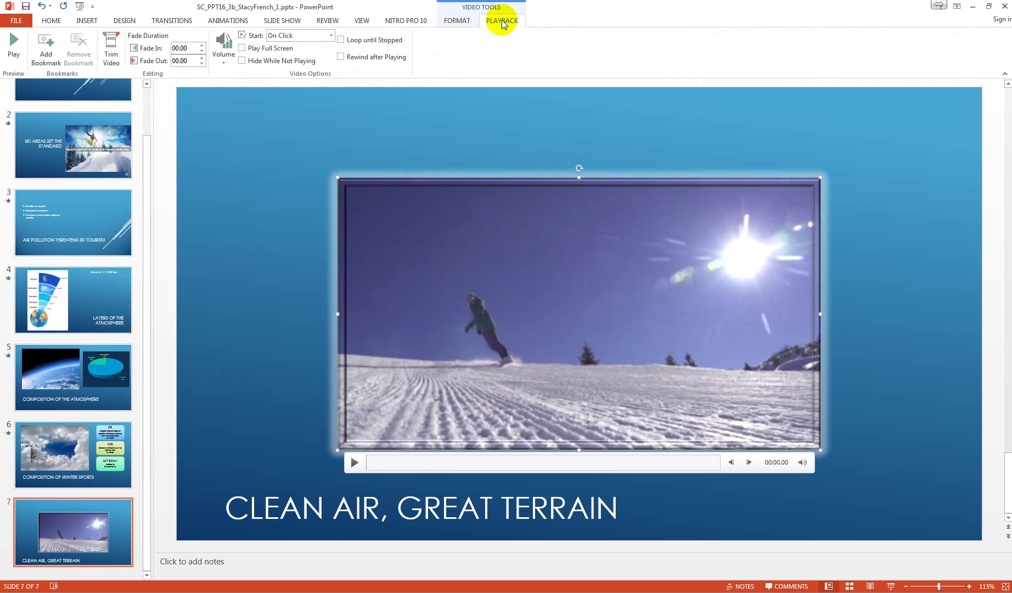
left_click(309, 36)
left_click(301, 47)
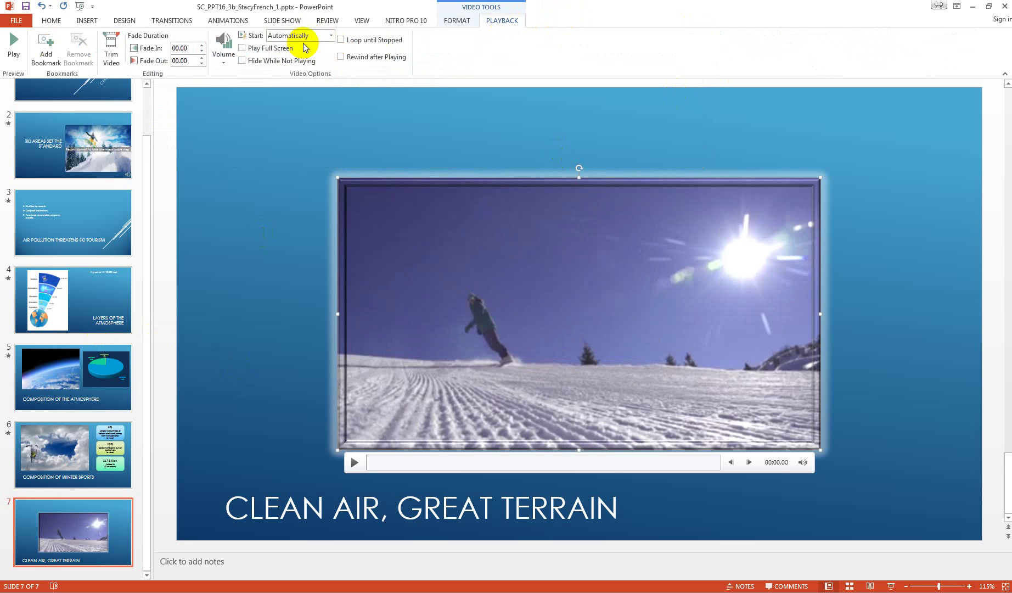
left_click(340, 58)
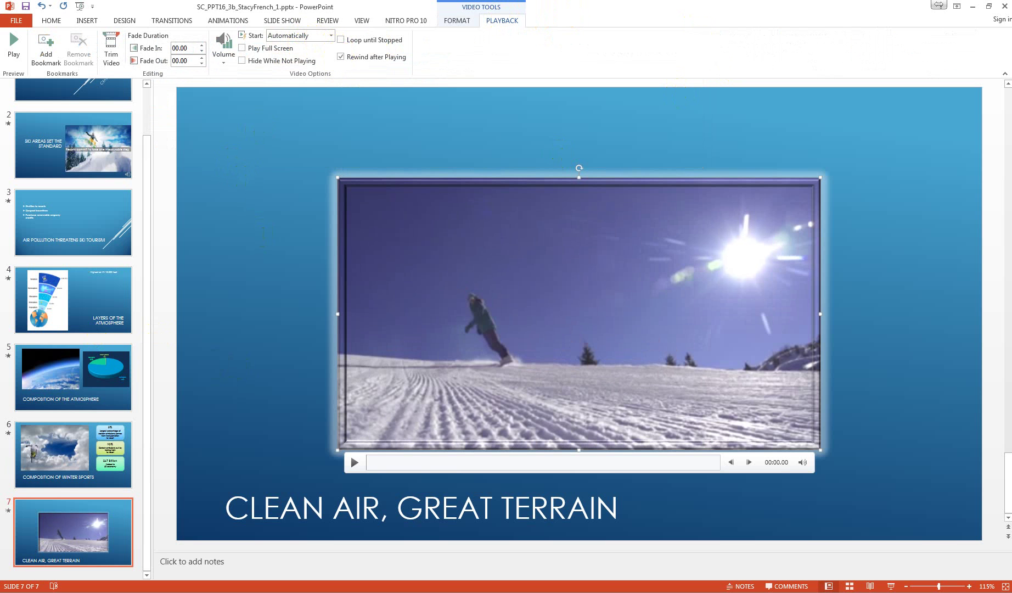
left_click(161, 141)
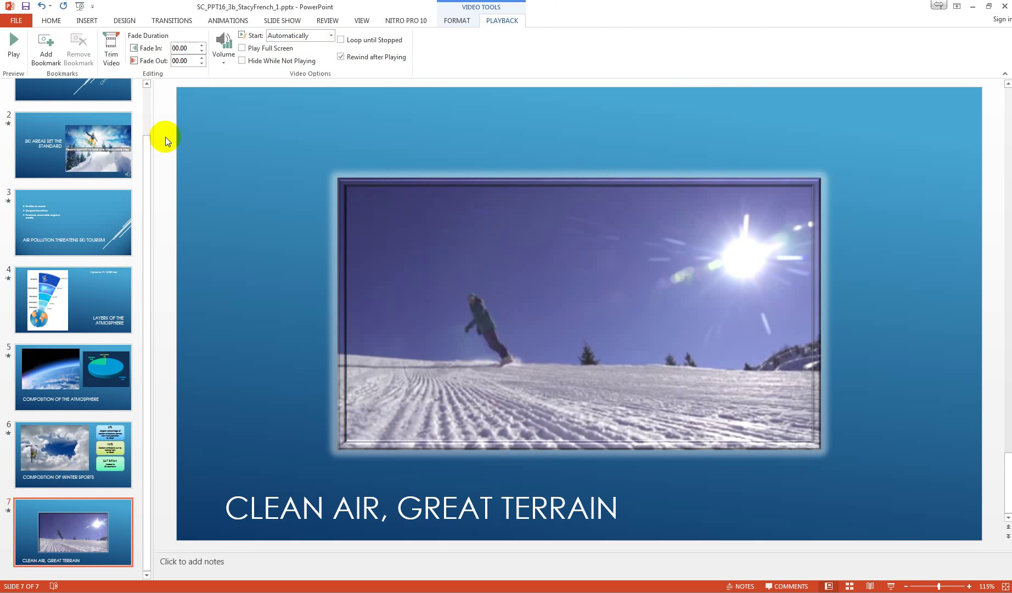
- Spell-check the presentation, changing all 'engerny' to 'energy'
left_click(323, 20)
left_click(14, 45)
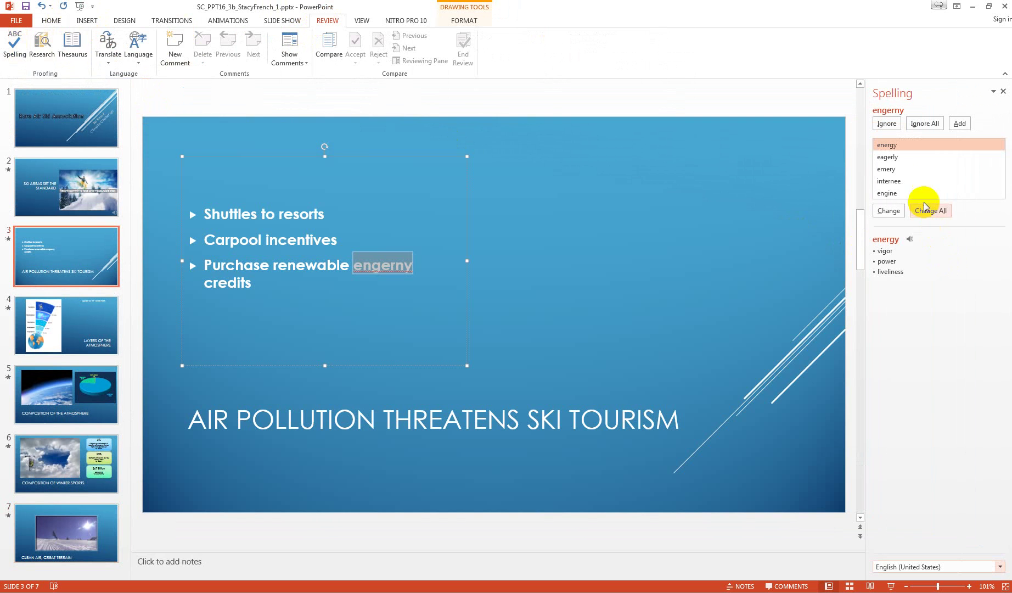
left_click(890, 212)
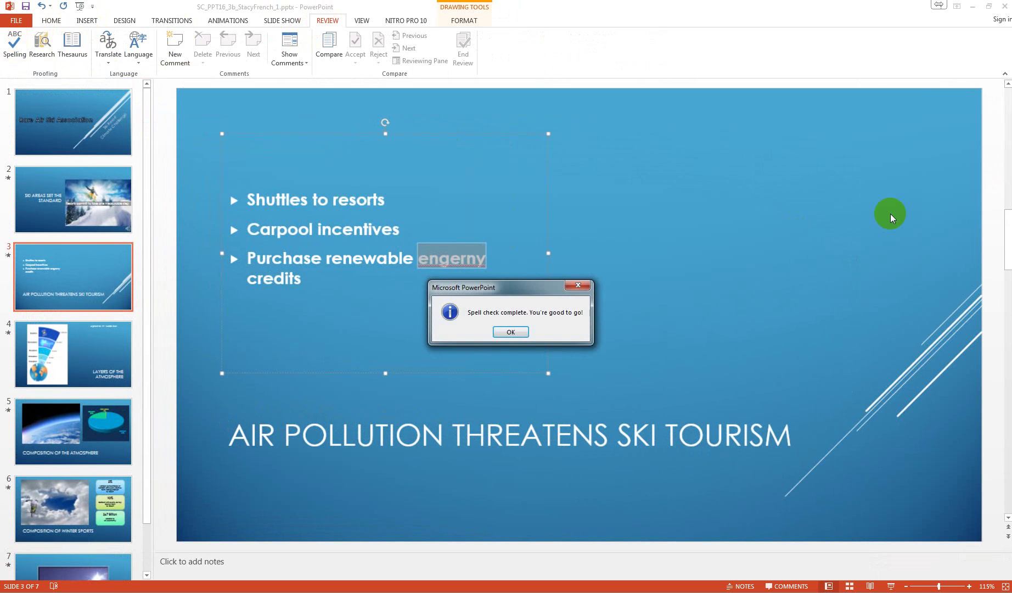
left_click(514, 332)
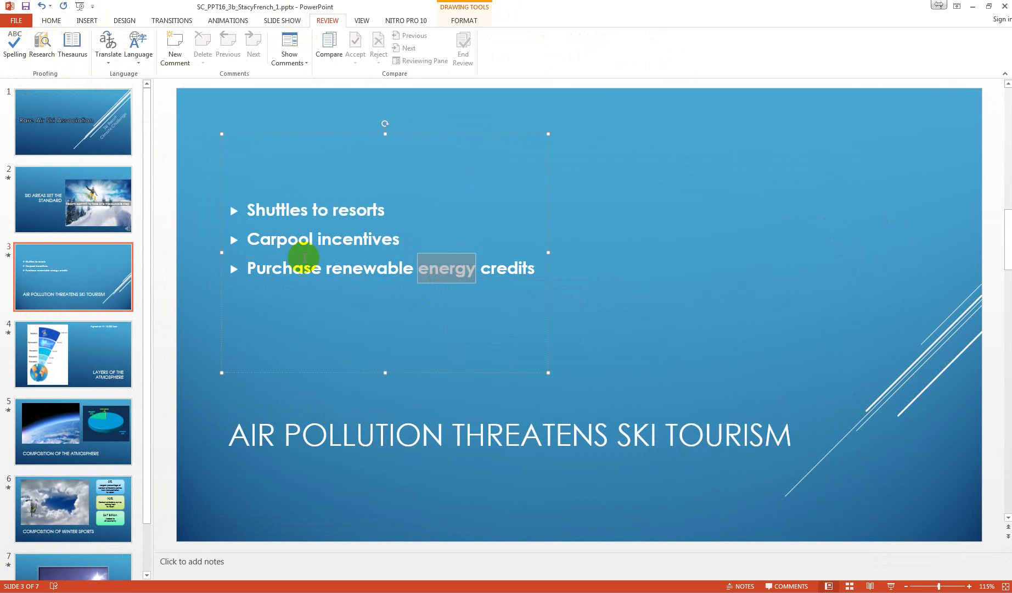
left_click(197, 120)
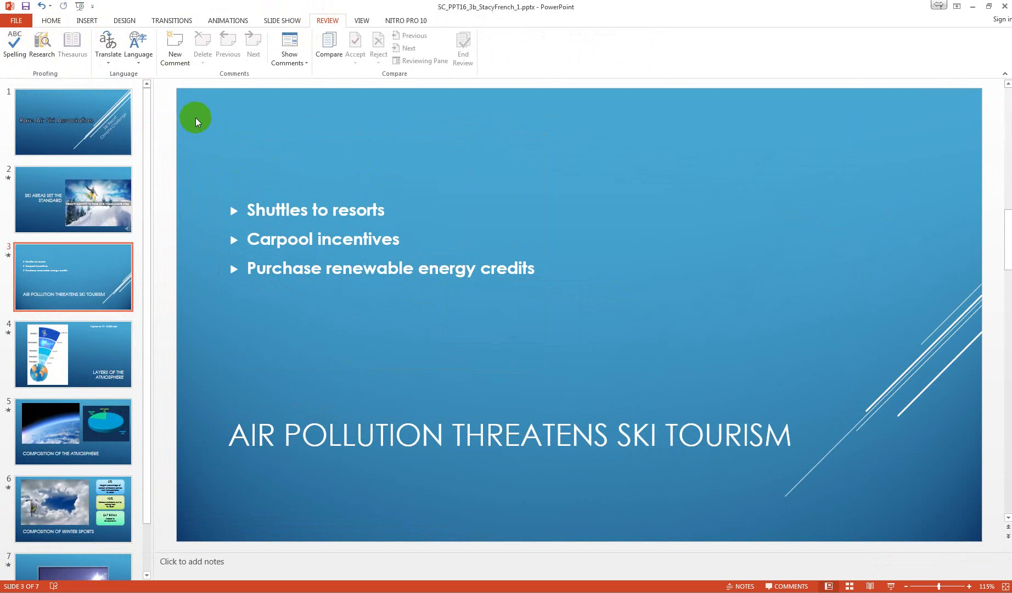
left_click(16, 21)
- Save a copy in the current folder with the file name's trailing 1 changed to 2
left_click(35, 132)
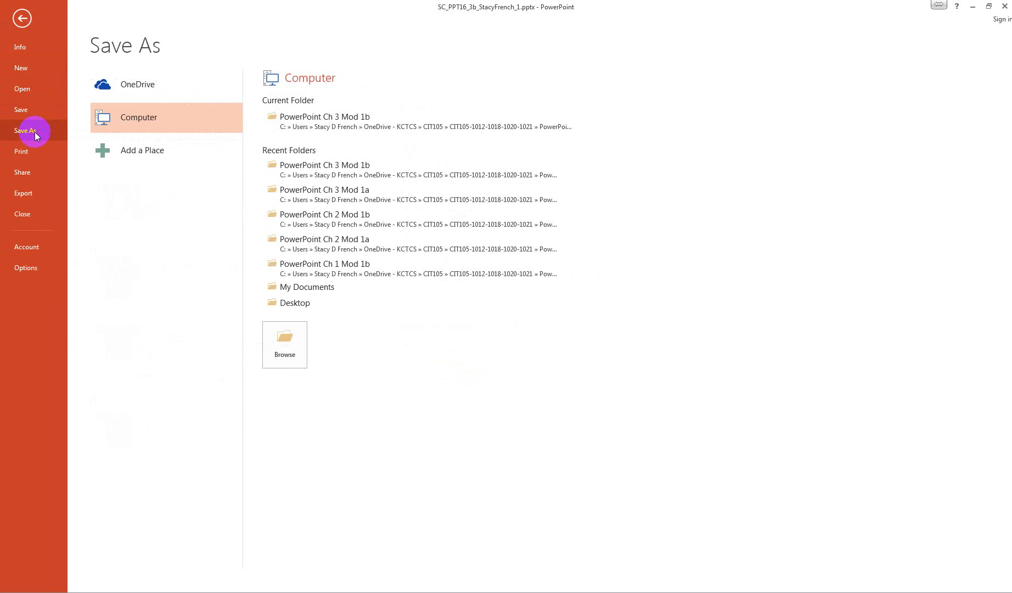
left_click(347, 125)
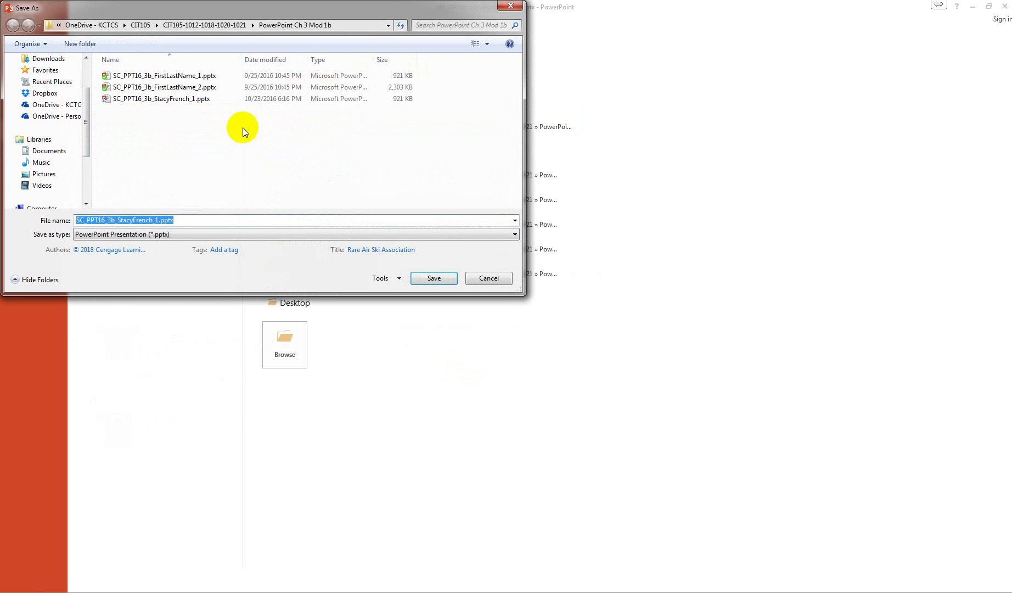
left_click(156, 219)
type("2")
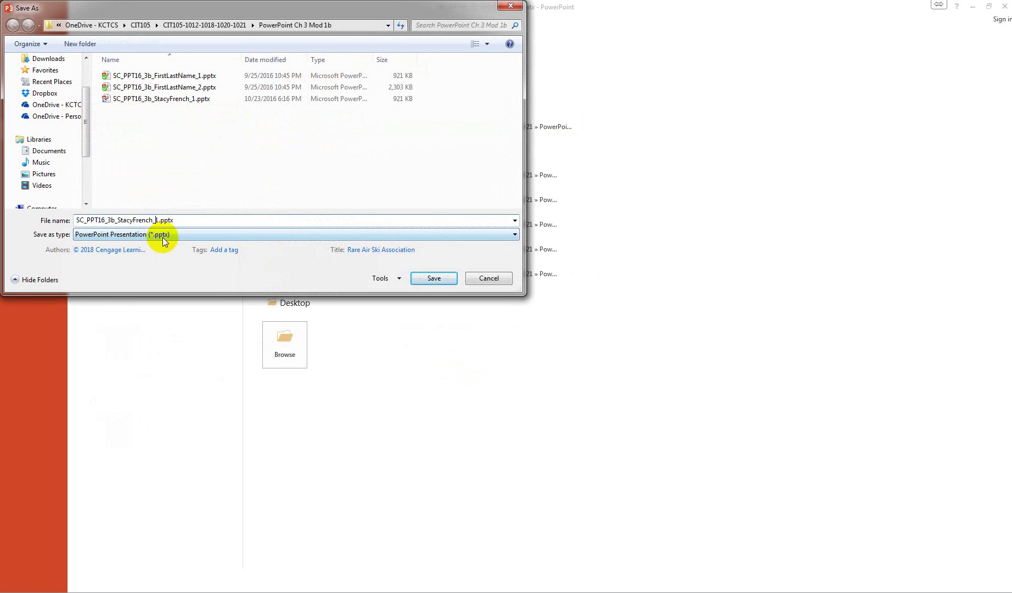
left_click(427, 279)
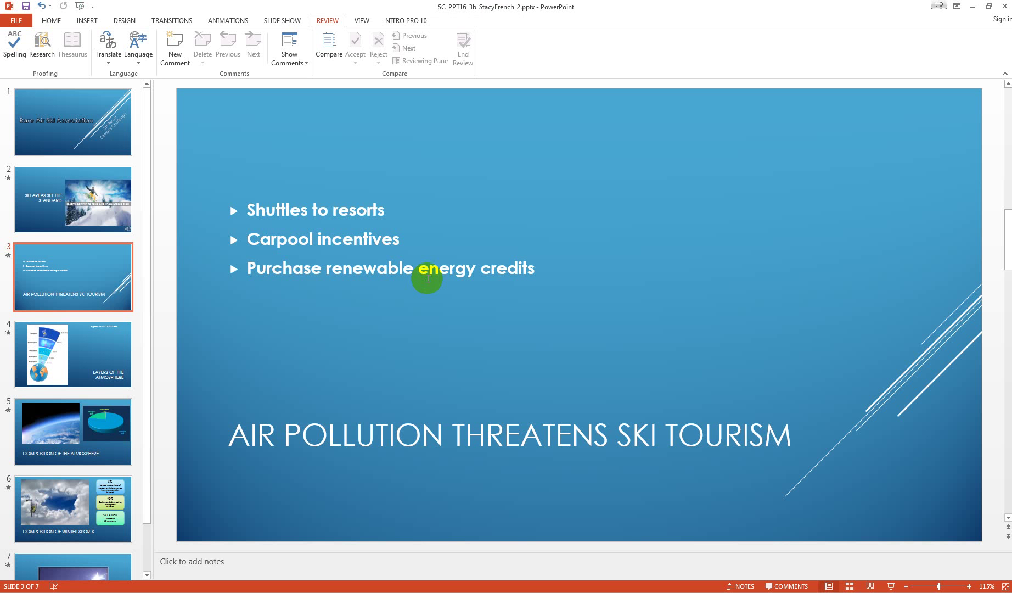